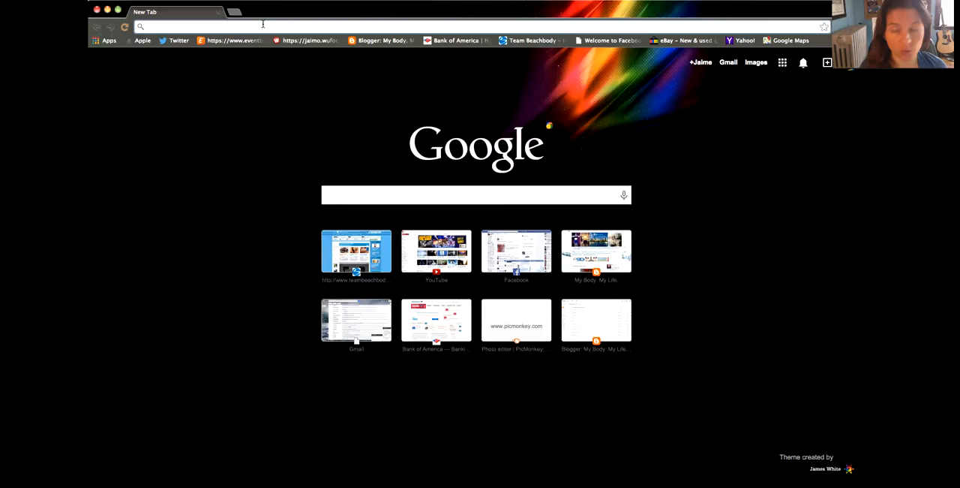
text(picmonkey.com)
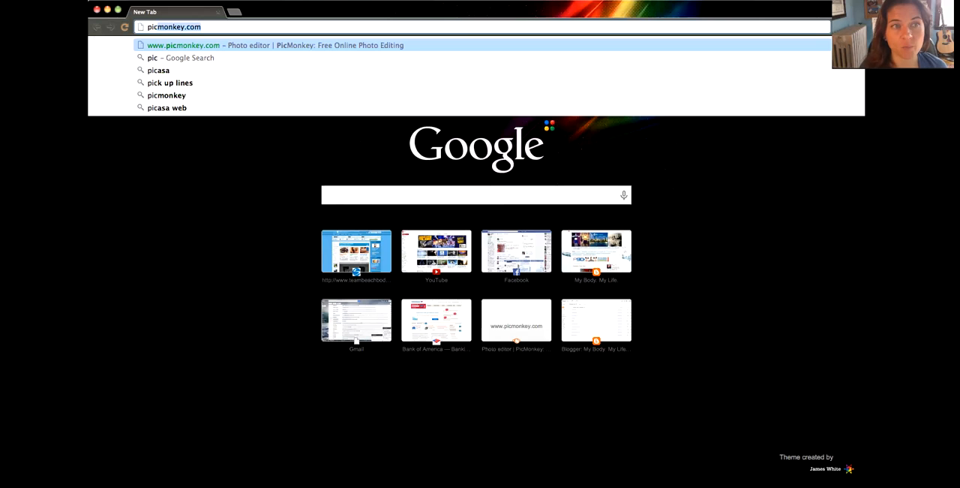
key(Return)
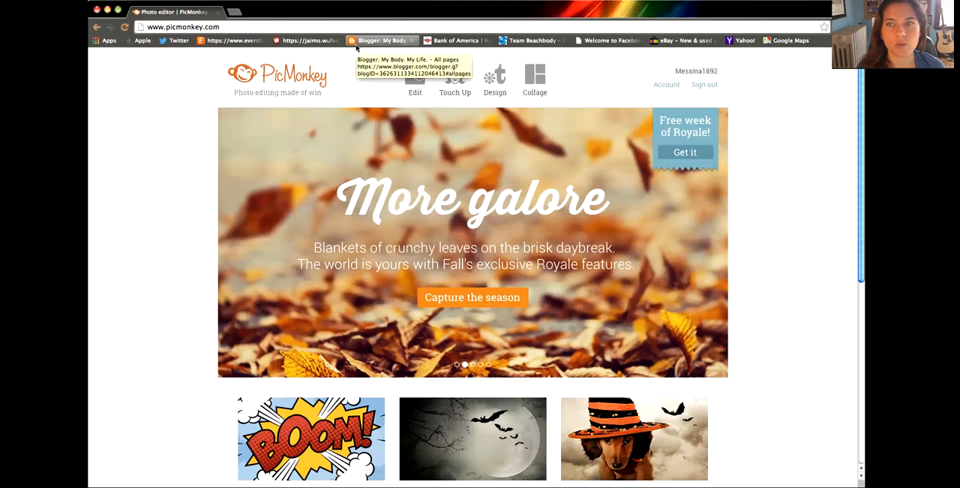
mouse_move(409, 86)
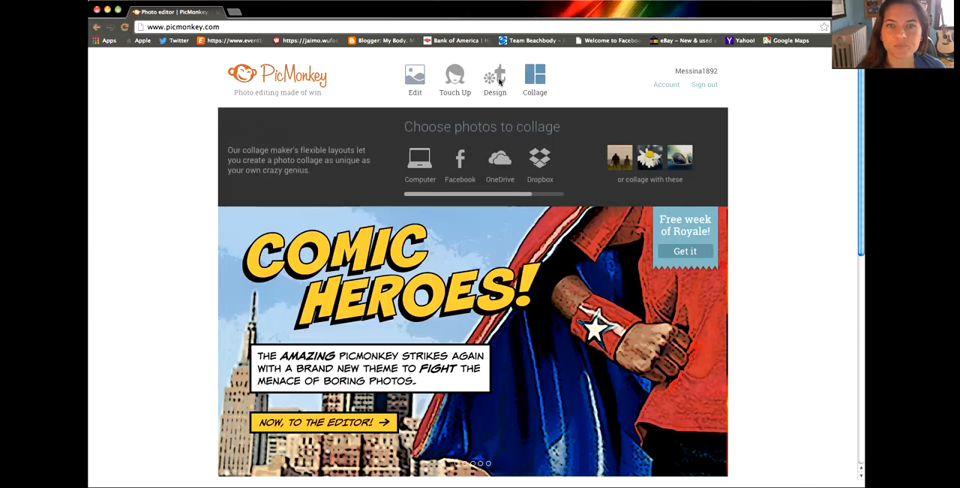
mouse_move(499, 82)
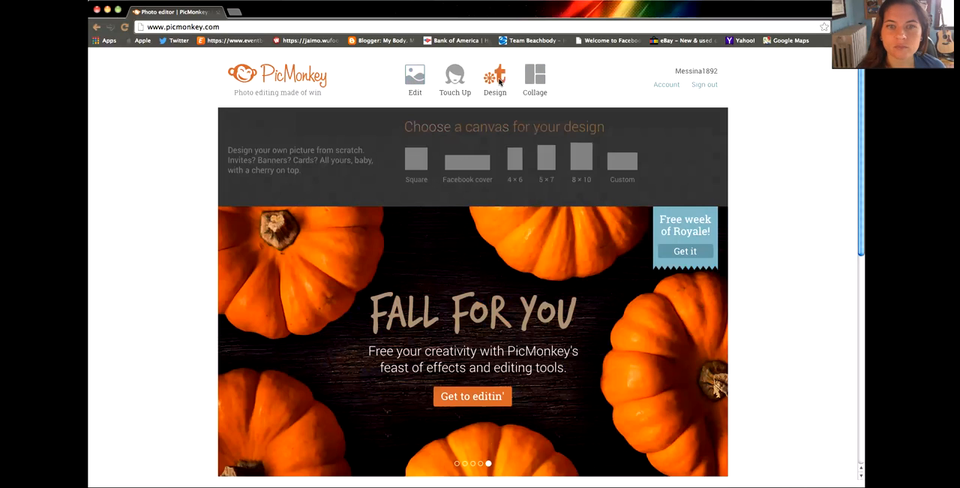
click(407, 168)
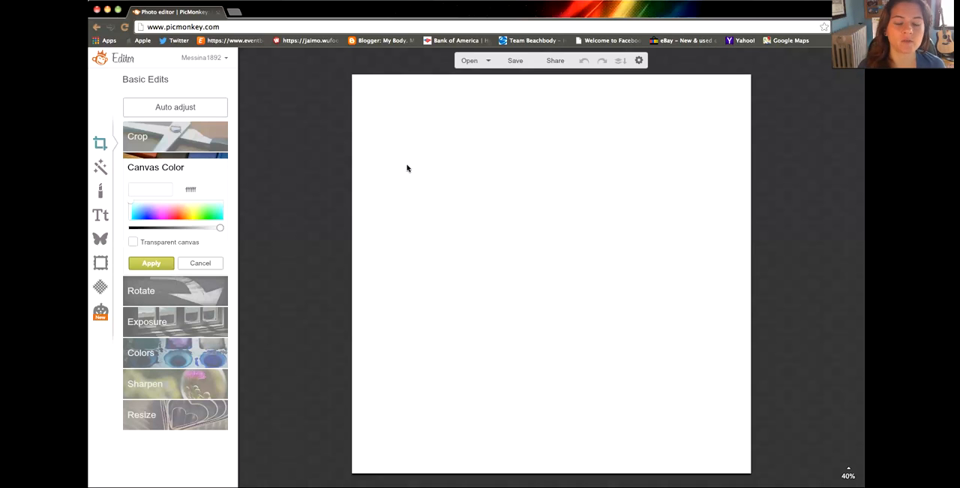
Step: Set the canvas color to mint green (7effaa) and apply it
click(140, 214)
click(213, 213)
click(213, 213)
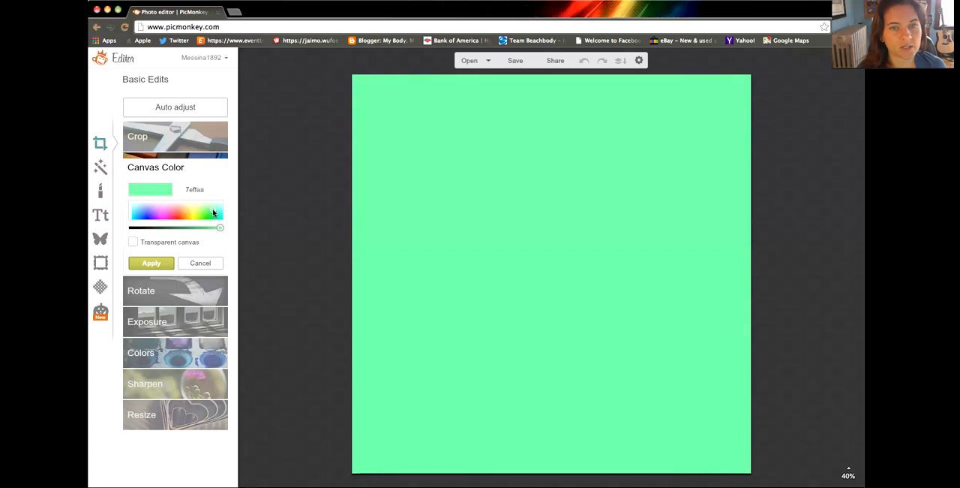
click(152, 263)
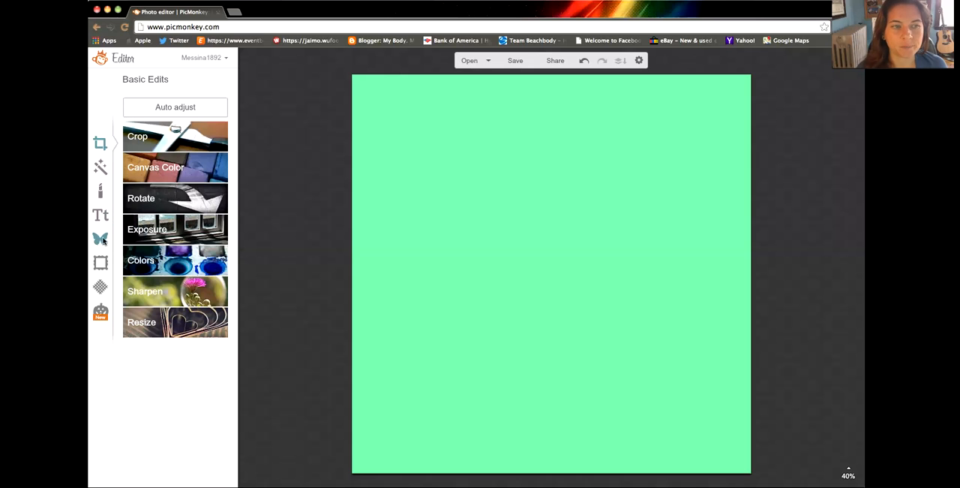
Step: Add the first solid heart from the Hearts overlays, place it near the canvas's left edge and tilt it counterclockwise
click(102, 240)
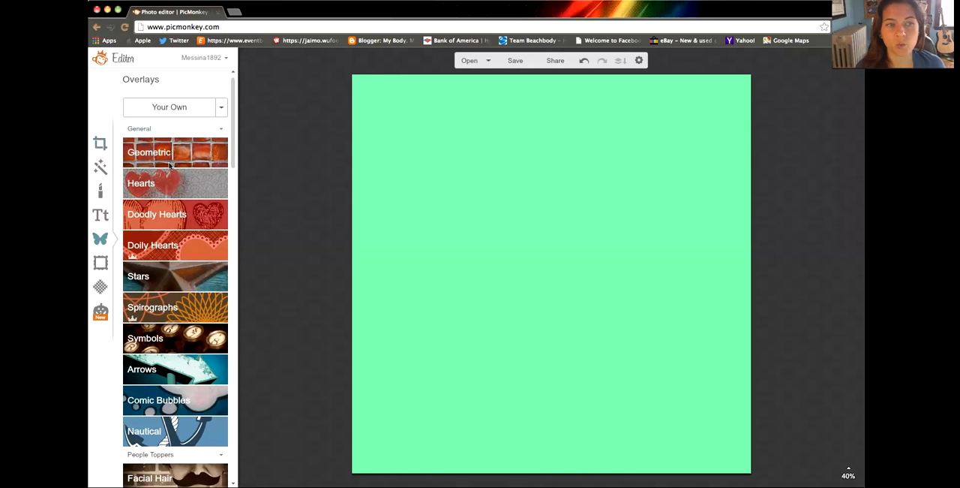
scroll(163, 312, down, 3)
scroll(186, 386, up, 3)
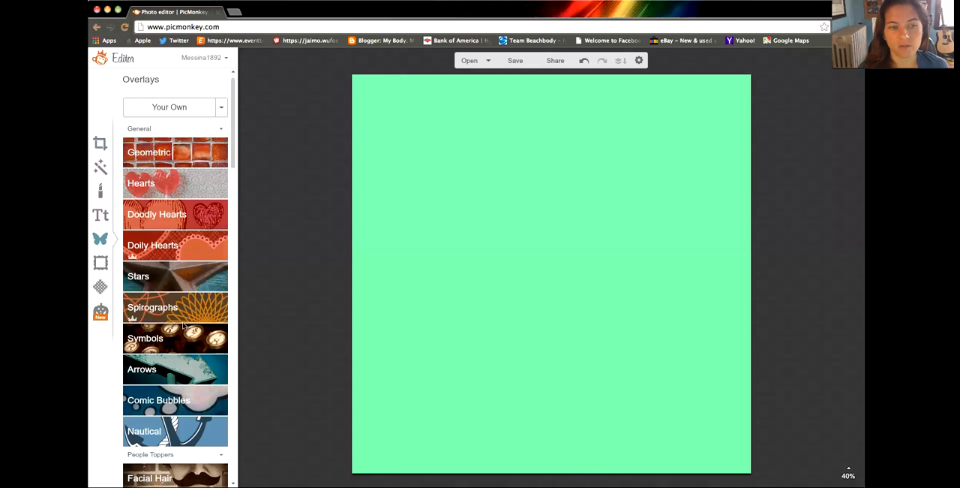
click(150, 184)
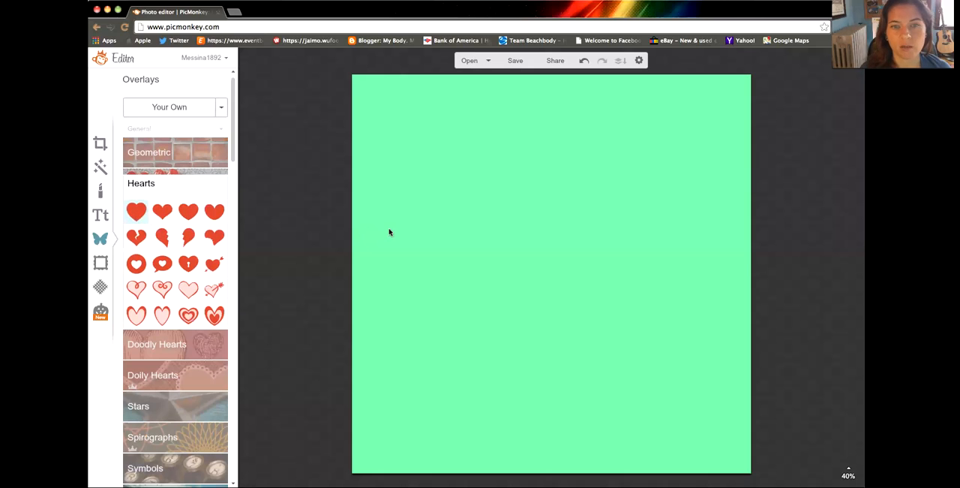
click(136, 211)
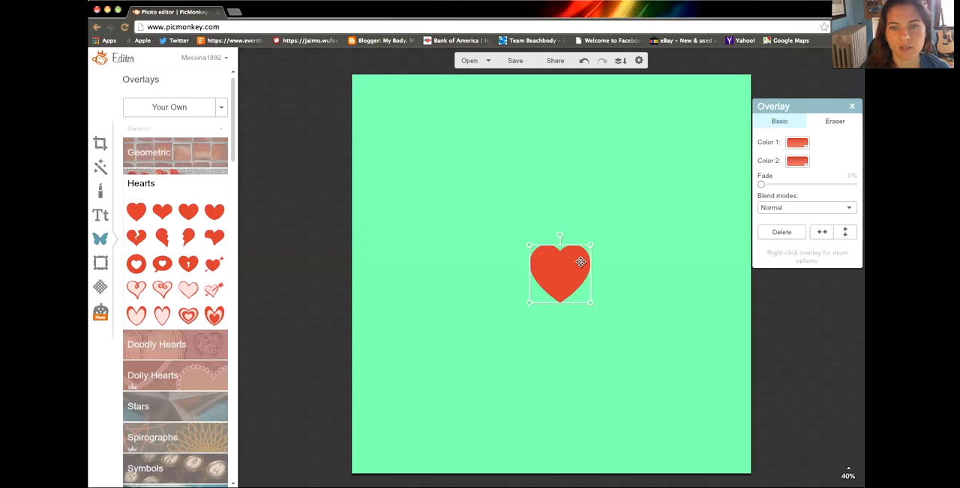
drag(564, 260, 408, 238)
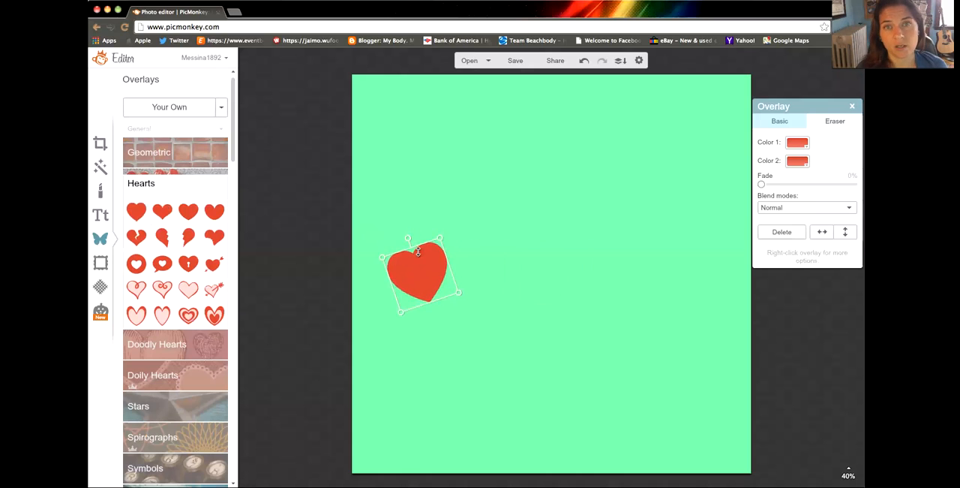
click(492, 255)
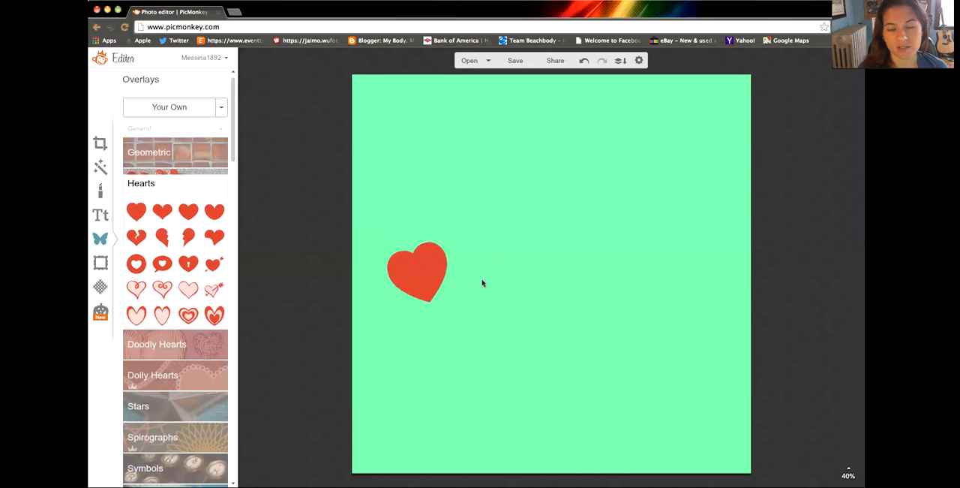
Step: Delete the tilted heart overlay from the canvas
click(418, 270)
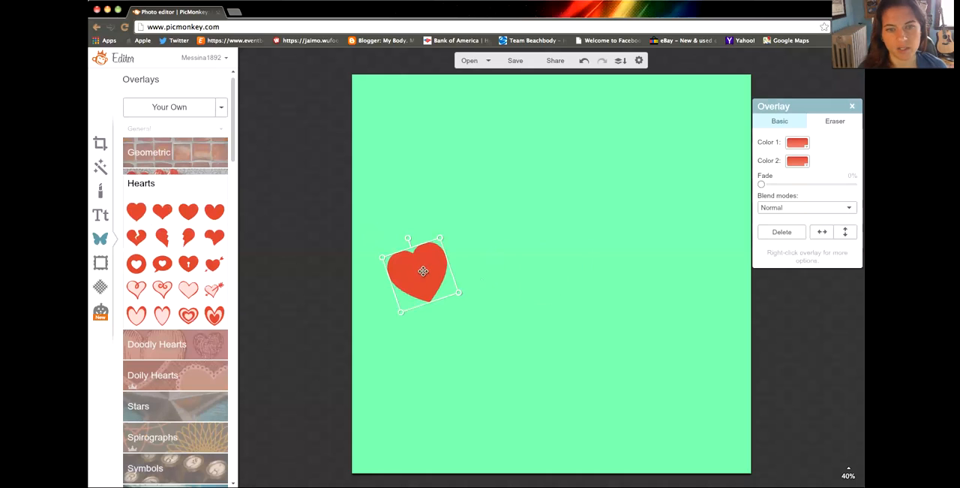
key(Delete)
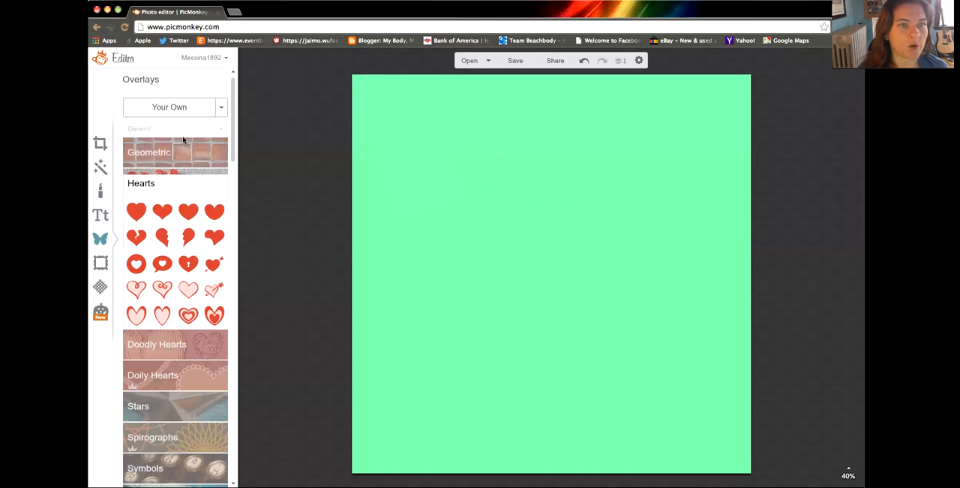
Step: Add your own side-by-side before-and-after photo from the Desktop as an overlay
click(172, 107)
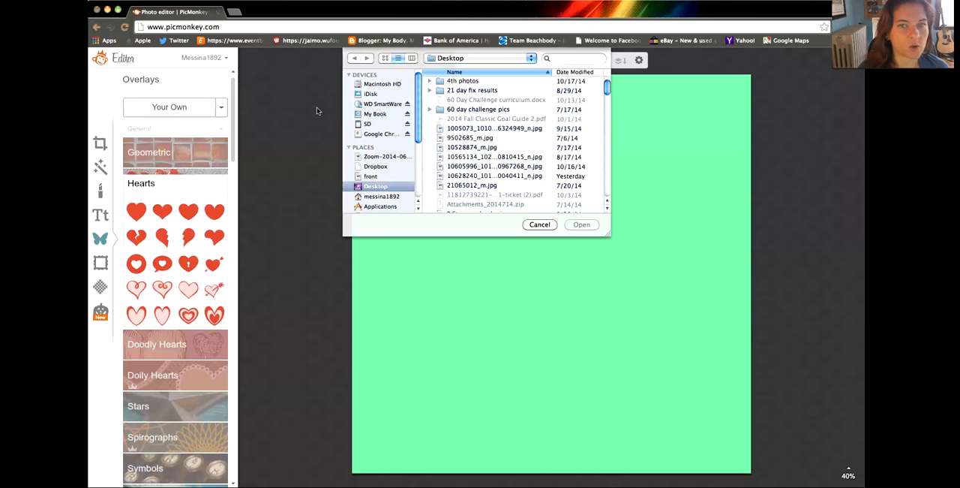
scroll(468, 165, down, 10)
scroll(470, 164, down, 15)
scroll(470, 164, down, 3)
double_click(456, 189)
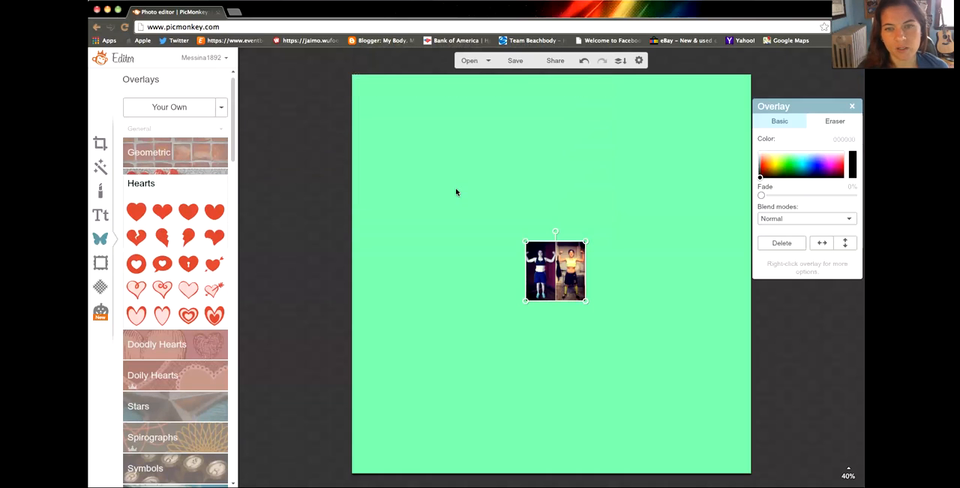
Step: Enlarge the before-and-after photo, place it at the canvas's middle left and tilt it slightly counterclockwise
drag(556, 264, 444, 258)
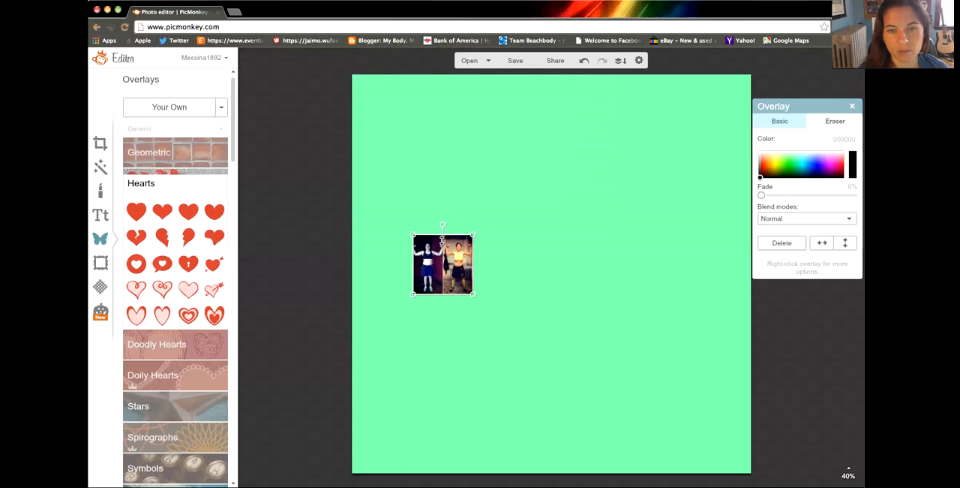
drag(442, 223, 495, 157)
drag(466, 235, 440, 289)
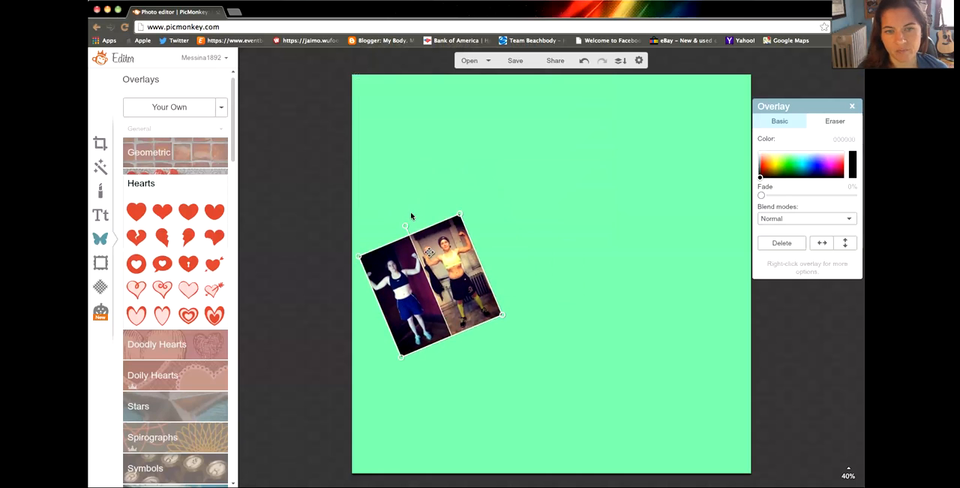
drag(405, 225, 418, 223)
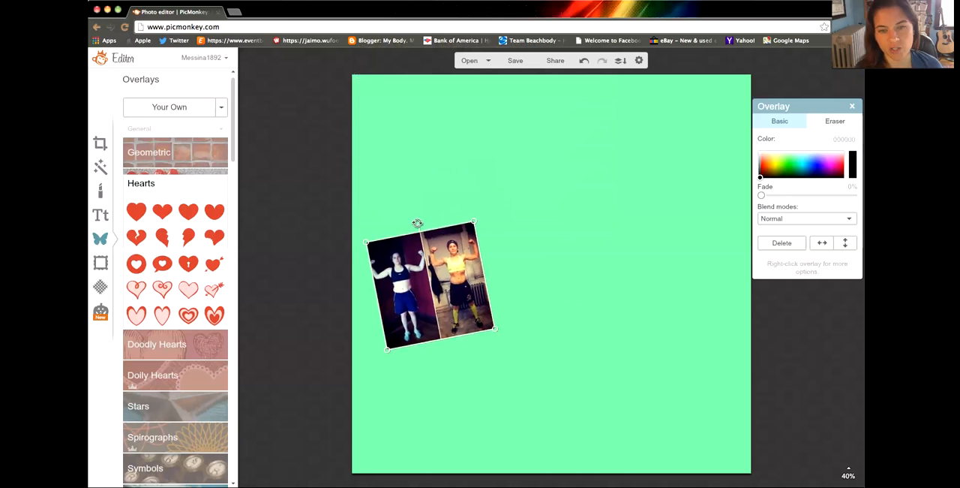
click(565, 243)
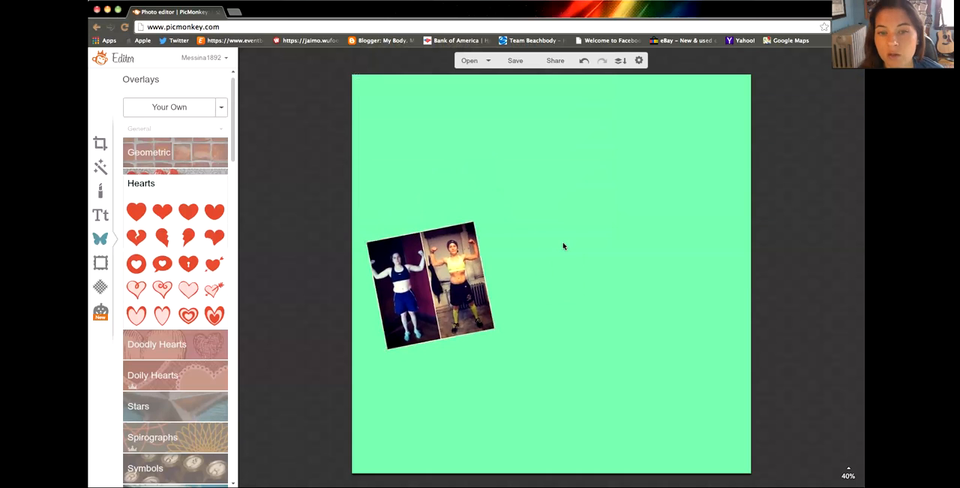
Step: Search Google for "21 day fix program" in a new browser tab and show the image results
click(235, 13)
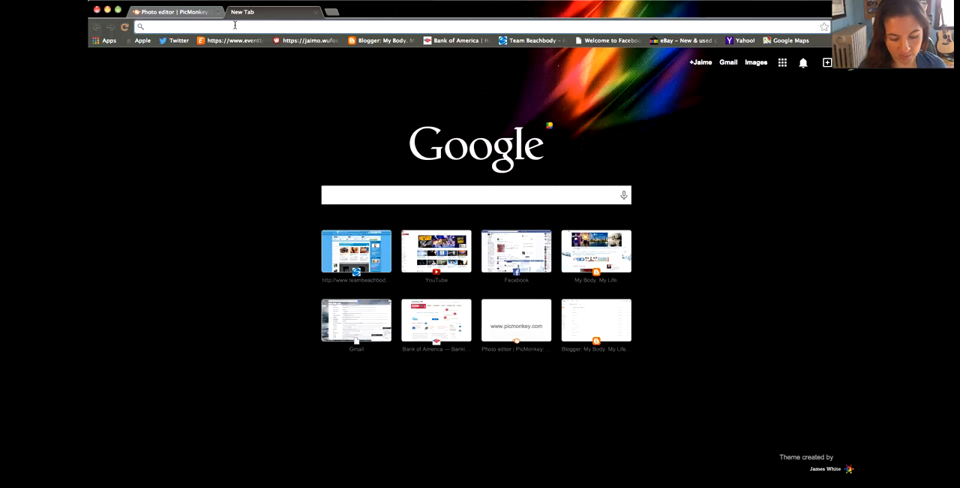
text(21 day fix )
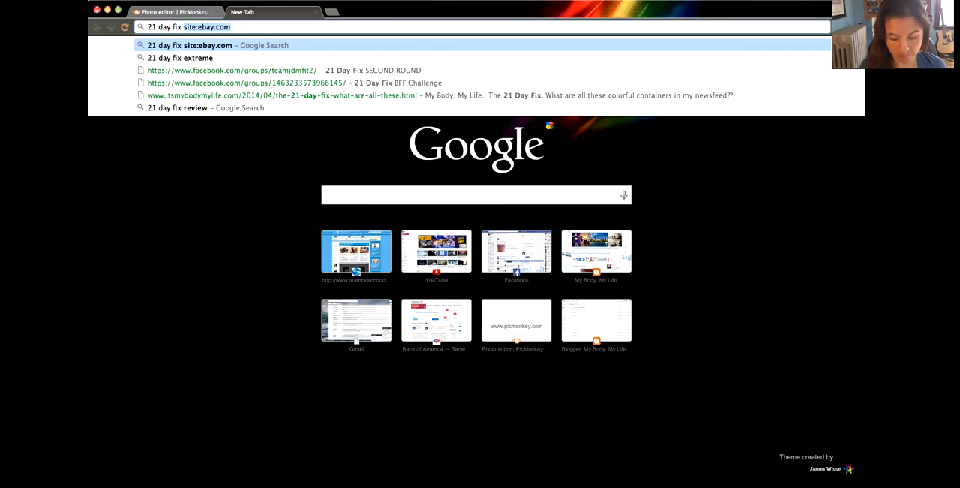
text(program)
key(Return)
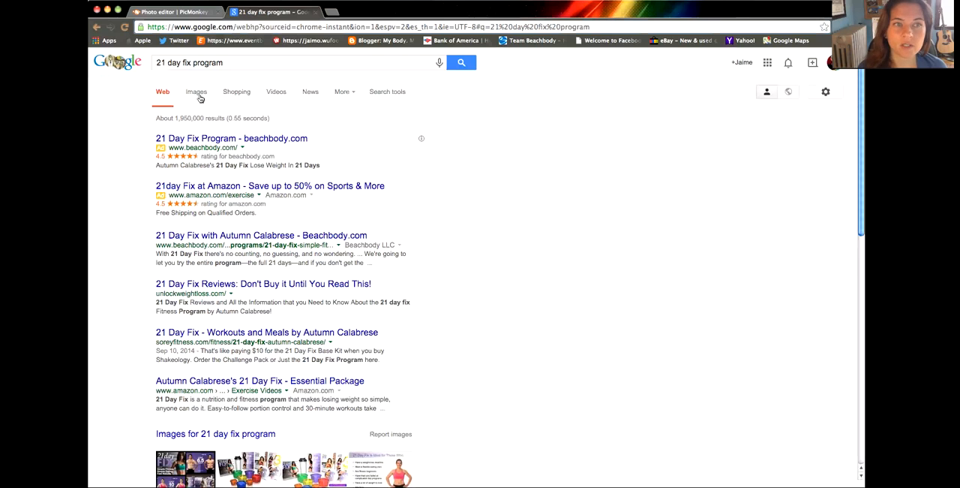
click(197, 93)
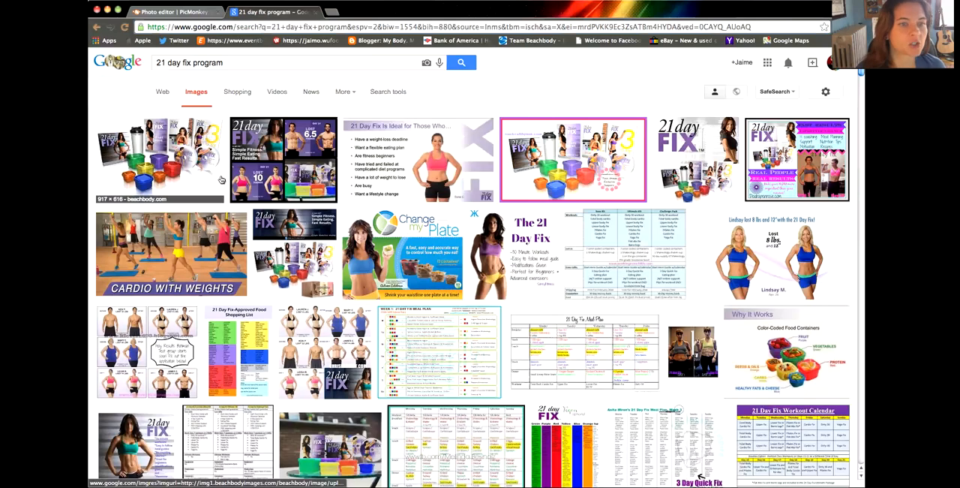
Step: Browse the image results, enlarge the first 21 Day Fix product kit image and save it to the Desktop
scroll(222, 180, down, 5)
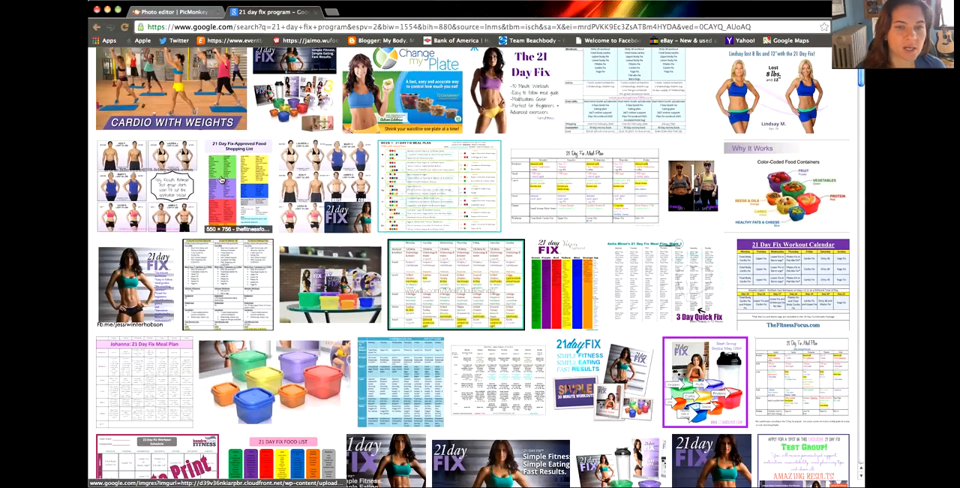
scroll(221, 179, down, 6)
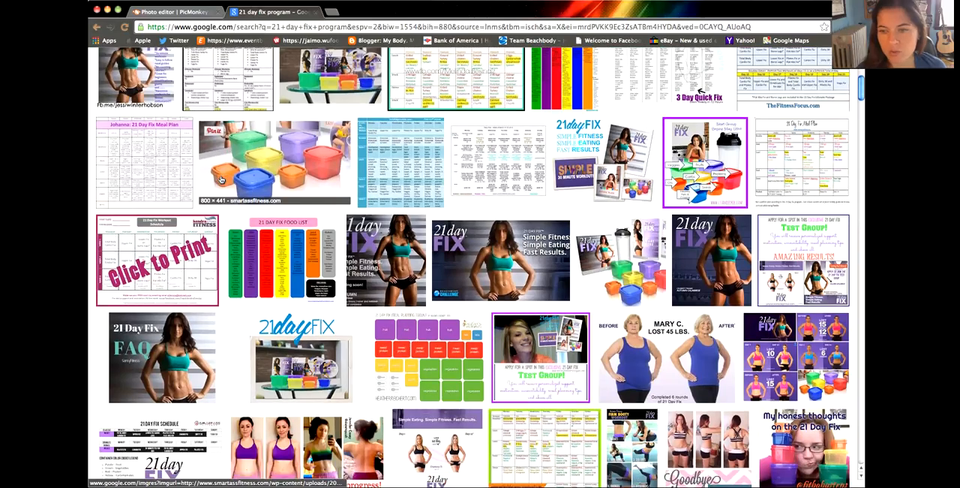
scroll(221, 180, down, 6)
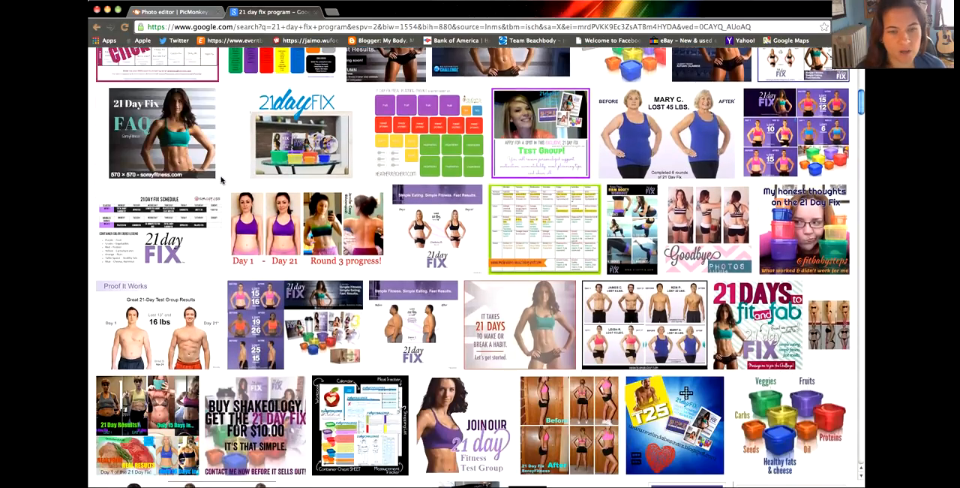
scroll(221, 179, down, 3)
scroll(218, 180, up, 20)
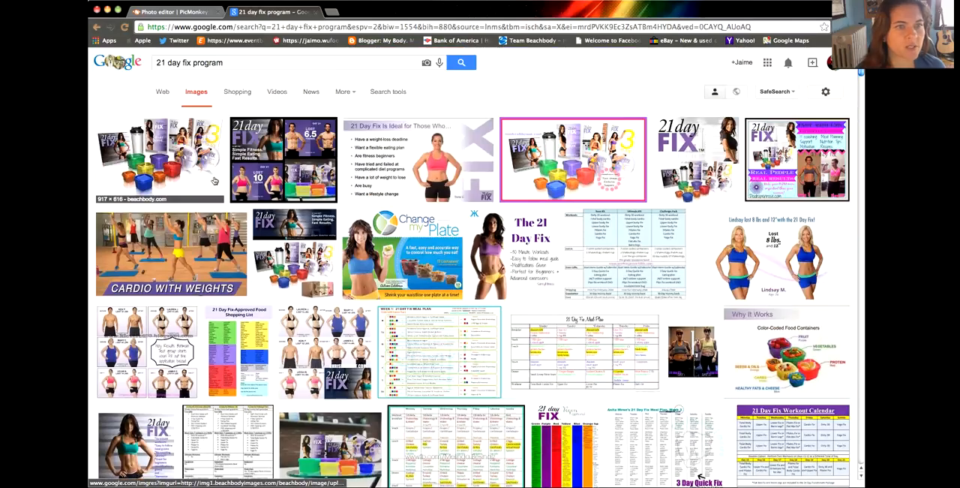
click(171, 174)
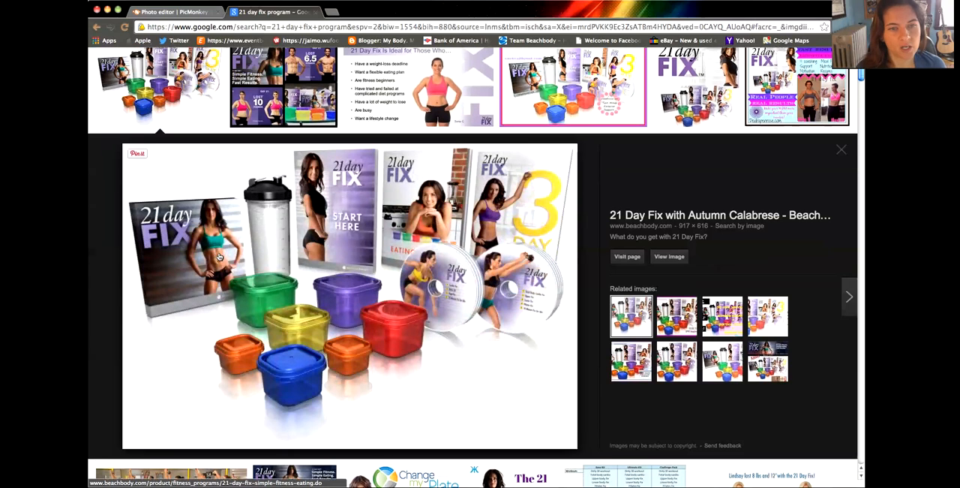
drag(243, 258, 124, 295)
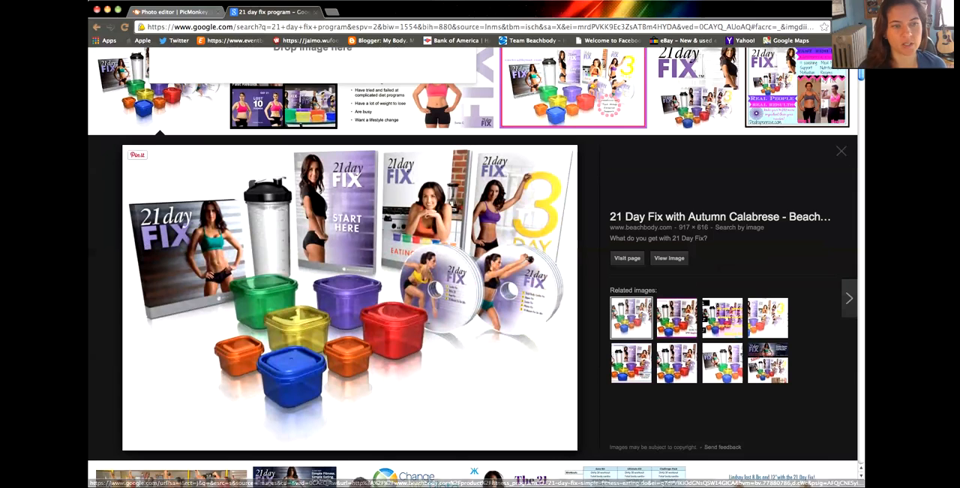
scroll(350, 300, up, 2)
Step: Back in PicMonkey, add 21DayFix-whatYouGet_ibk3og.png from the Desktop as an overlay and enlarge it beside the before-and-after photo
click(173, 12)
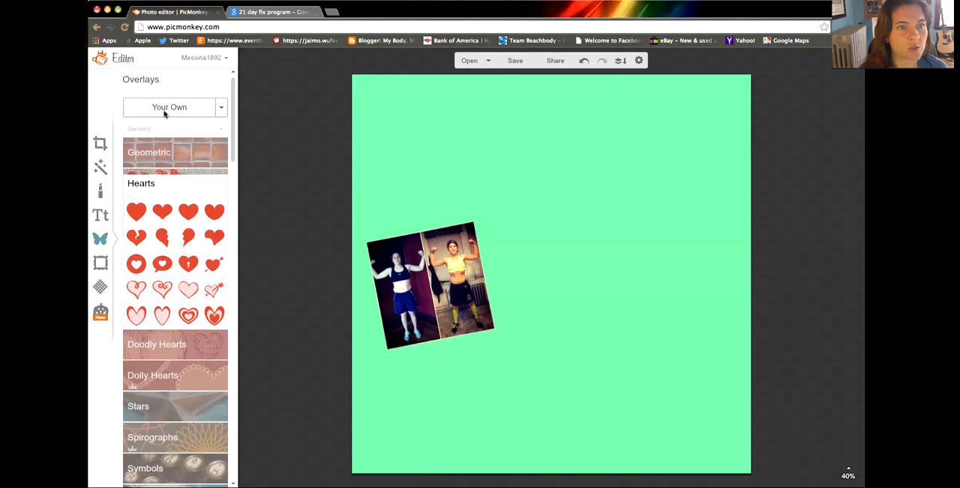
click(166, 112)
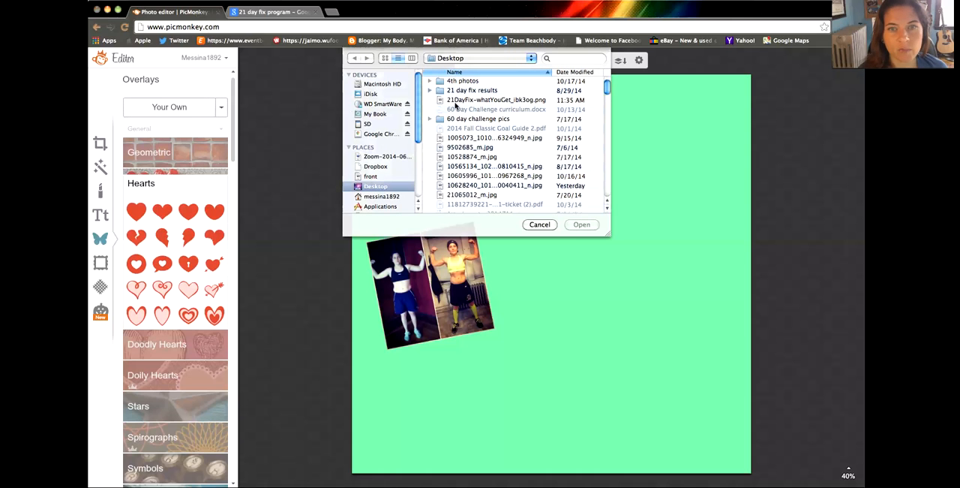
double_click(460, 100)
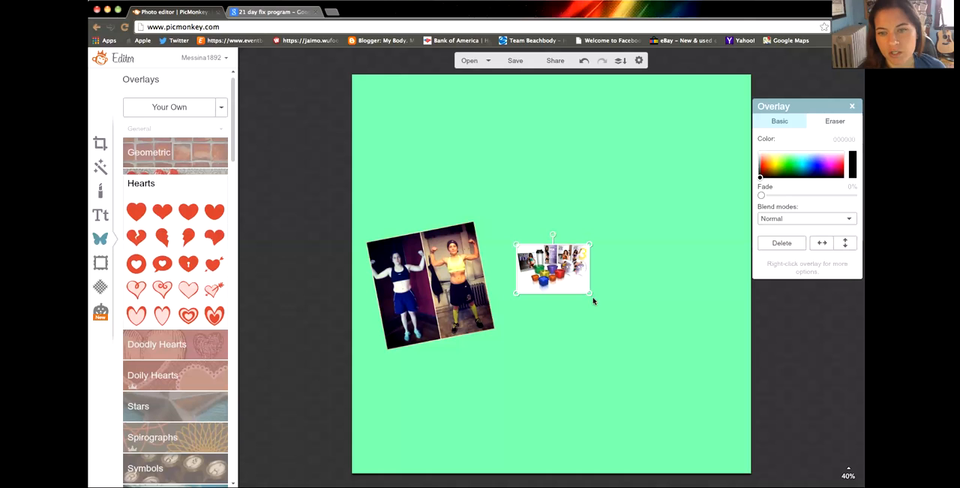
drag(590, 294, 850, 376)
scroll(809, 374, up, 1)
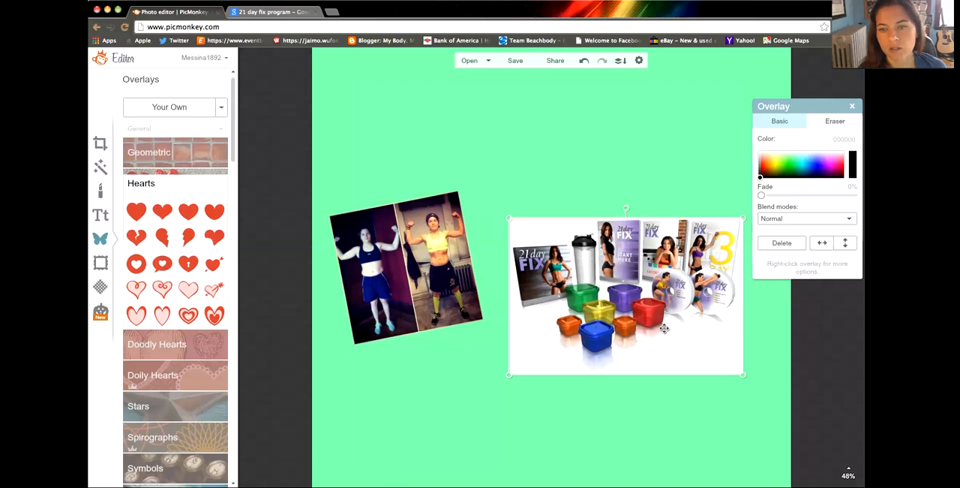
Step: Move the 21 Day Fix product image to the upper right part of the canvas, above the before-and-after photo's level
scroll(665, 328, down, 1)
drag(644, 324, 663, 259)
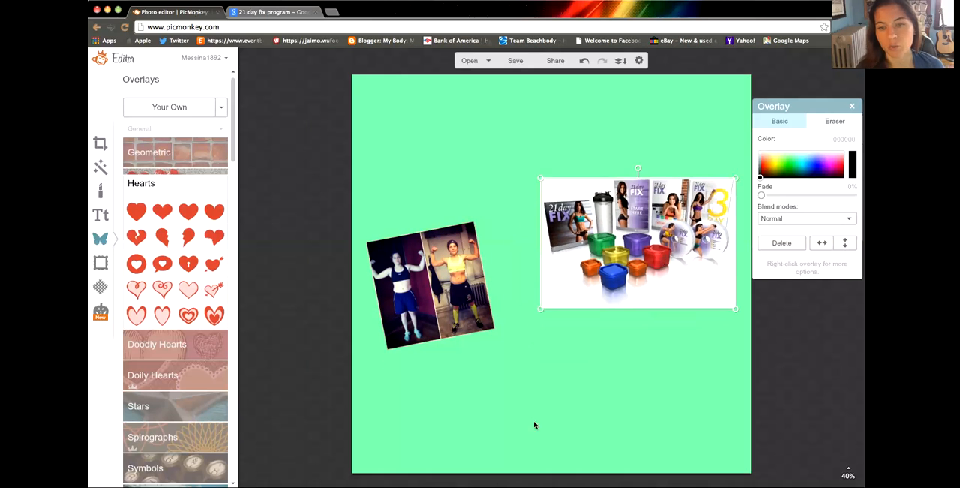
click(518, 421)
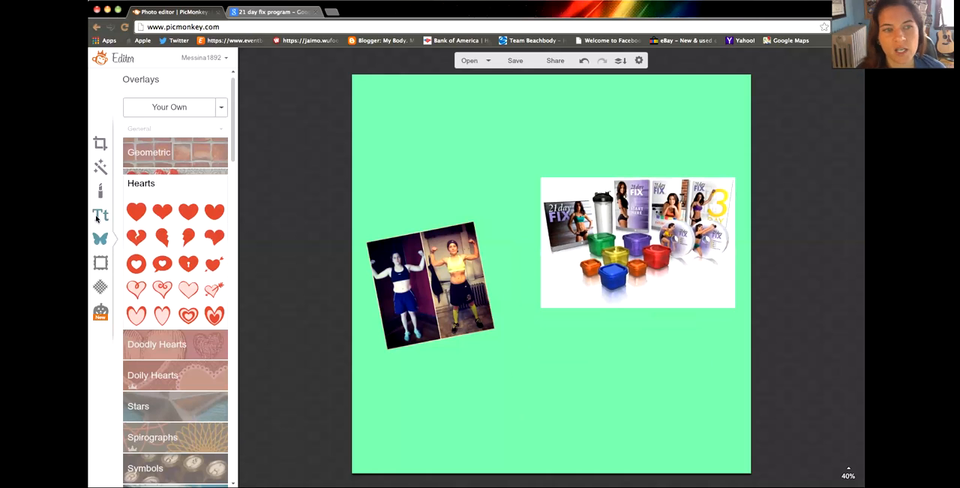
Step: Add a text overlay reading "21 day fix challenge" in the Smash Open font
click(102, 216)
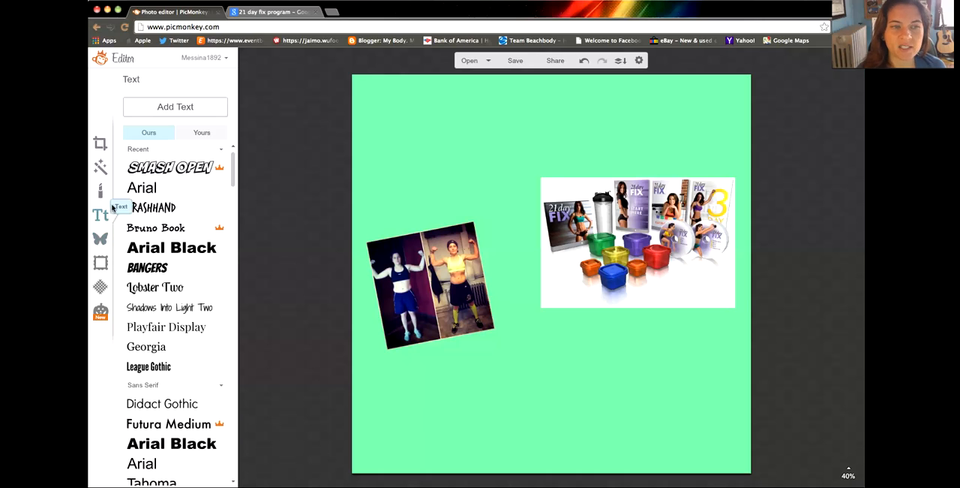
scroll(162, 192, down, 1)
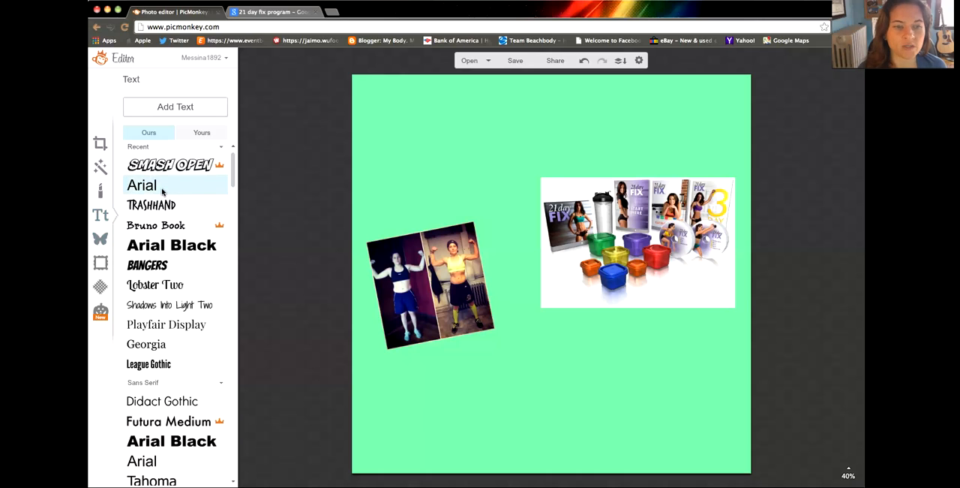
scroll(162, 191, down, 5)
scroll(162, 192, down, 10)
scroll(164, 193, up, 15)
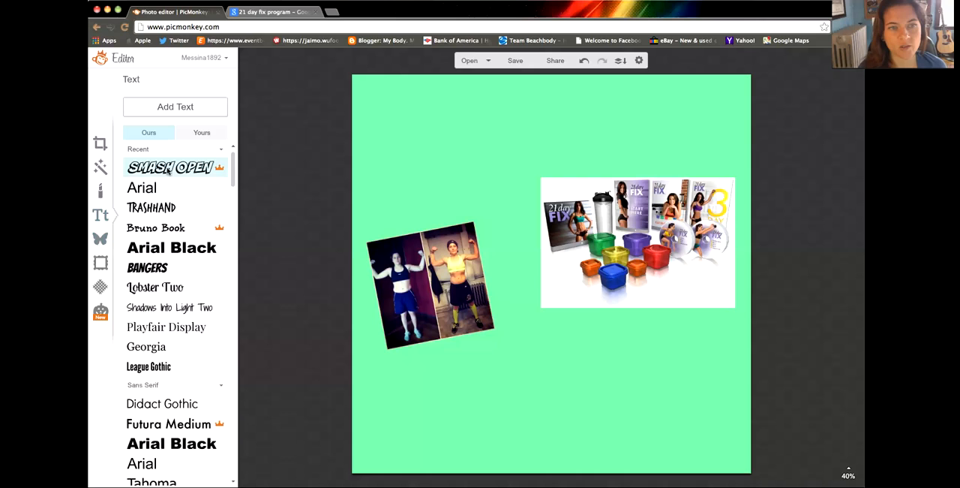
click(176, 109)
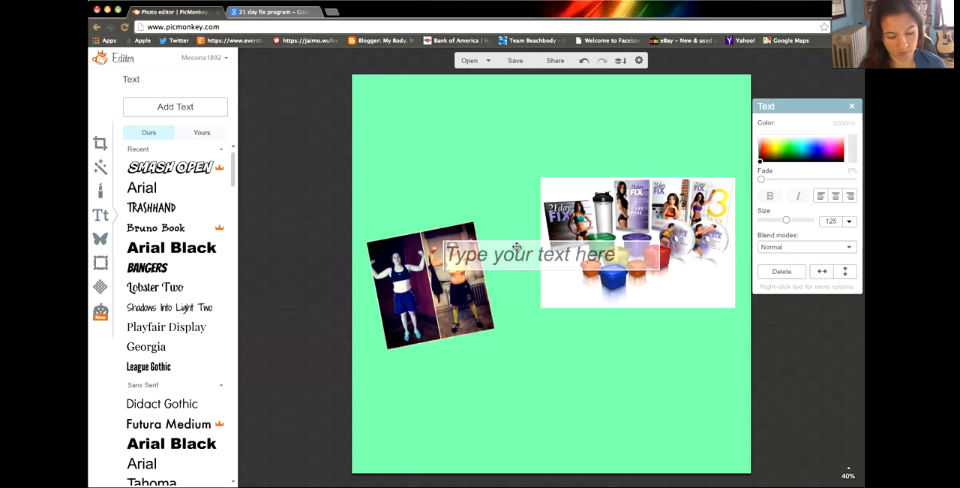
text(21 day fix challenge)
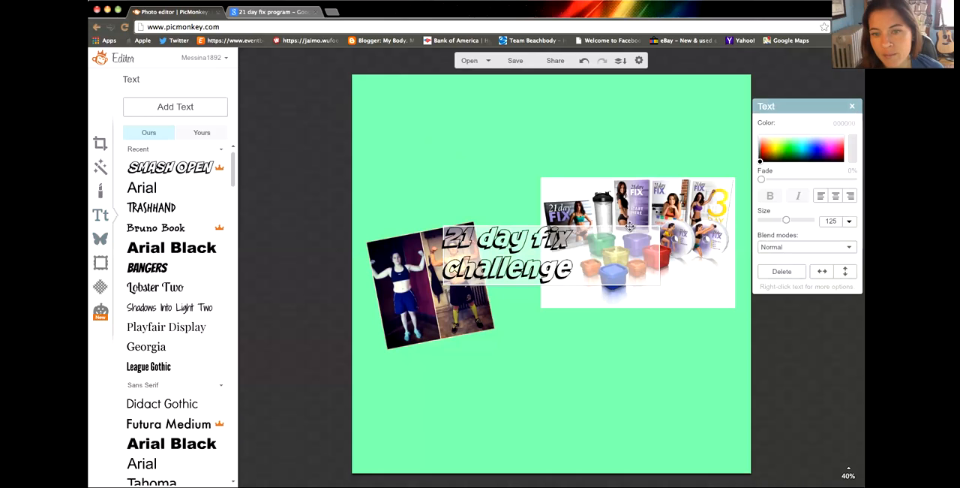
Step: Recolor the whole "21 day fix challenge" text purple
click(565, 349)
double_click(551, 268)
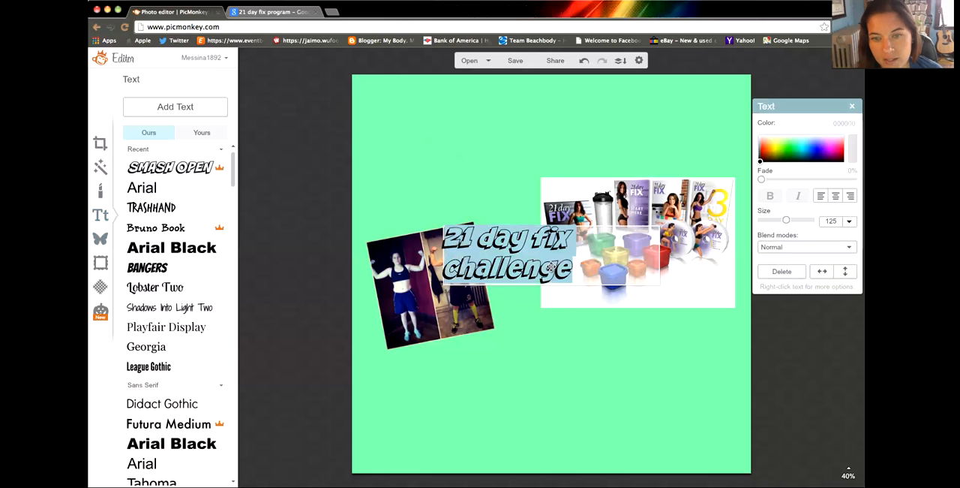
click(823, 148)
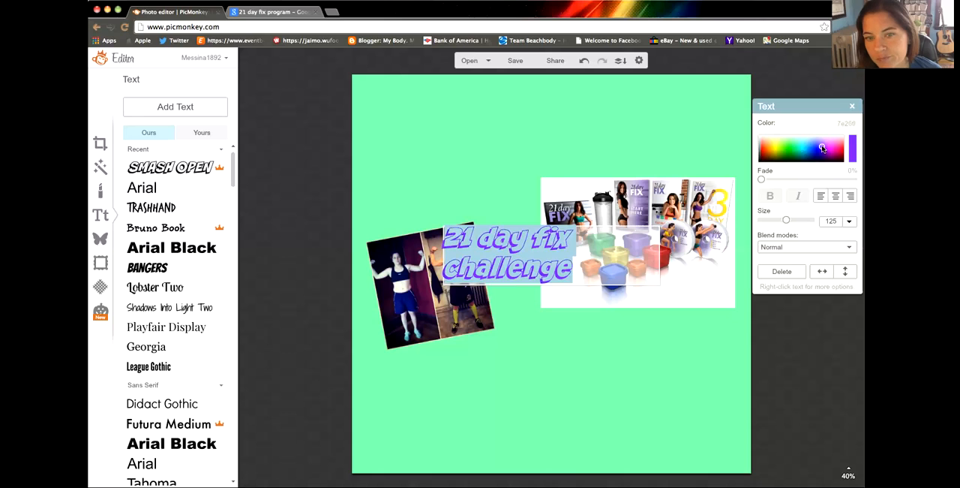
click(825, 149)
click(621, 258)
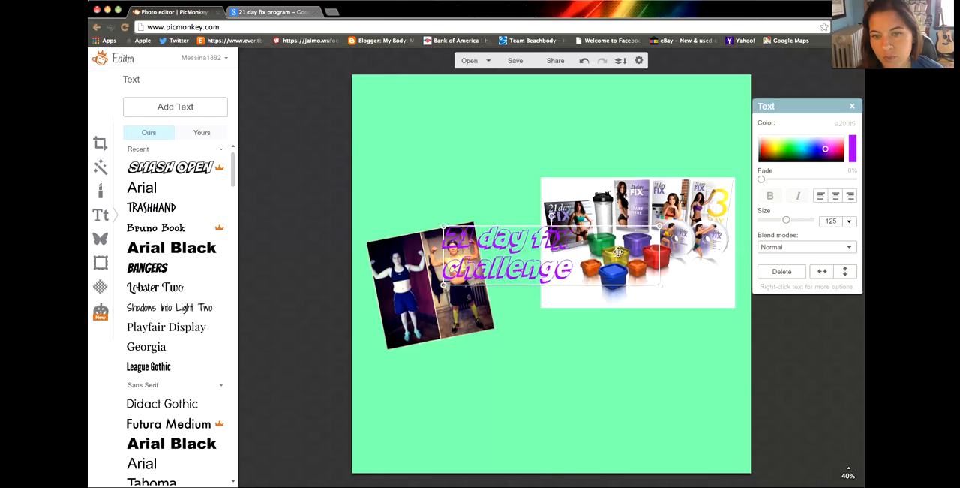
Step: Fit the "21 day fix challenge" title on one line at size 152, centered along the canvas's top edge
drag(660, 255, 734, 245)
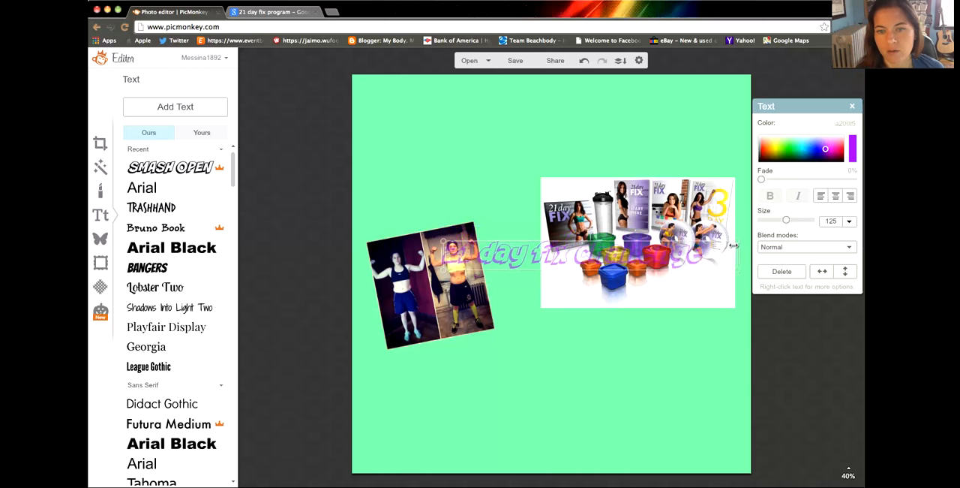
drag(540, 246, 517, 100)
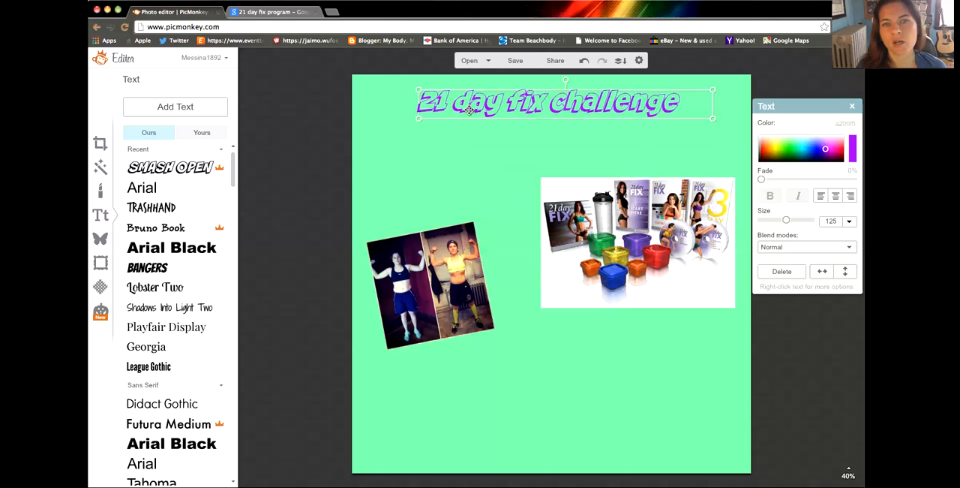
drag(421, 121, 369, 142)
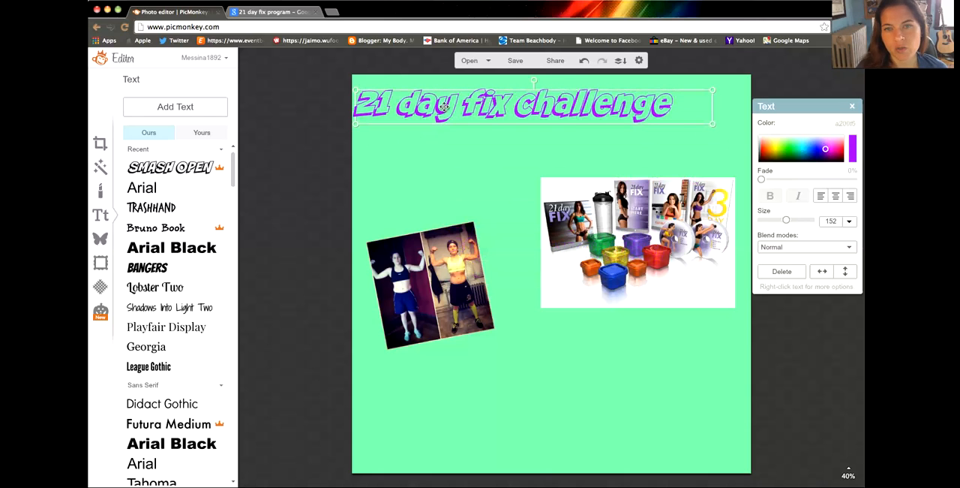
drag(448, 105, 481, 100)
click(502, 158)
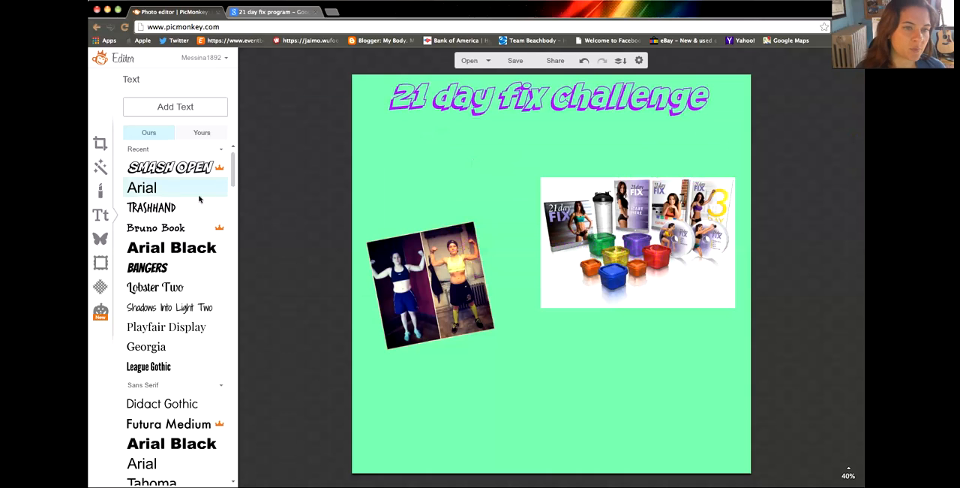
Step: Add a second text overlay reading "STARTS FRIDAY" in the Bangers font
click(157, 270)
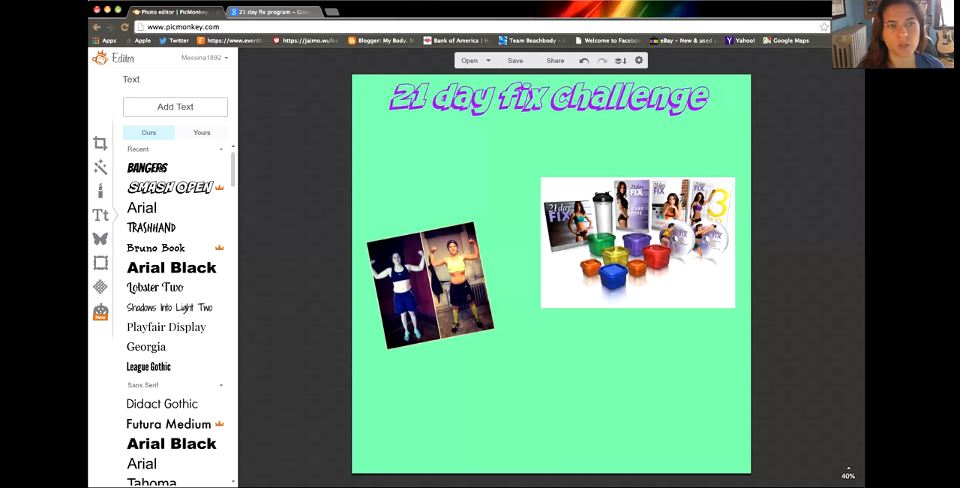
click(171, 110)
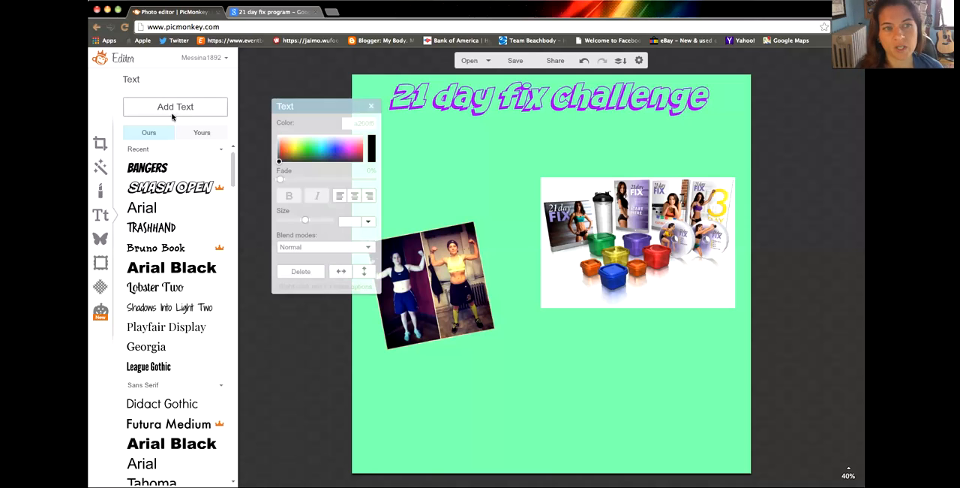
click(483, 264)
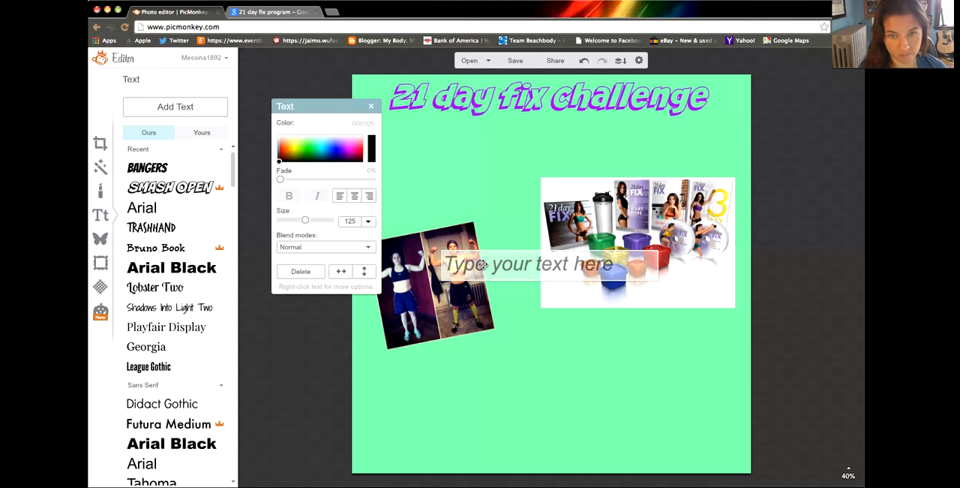
text(START)
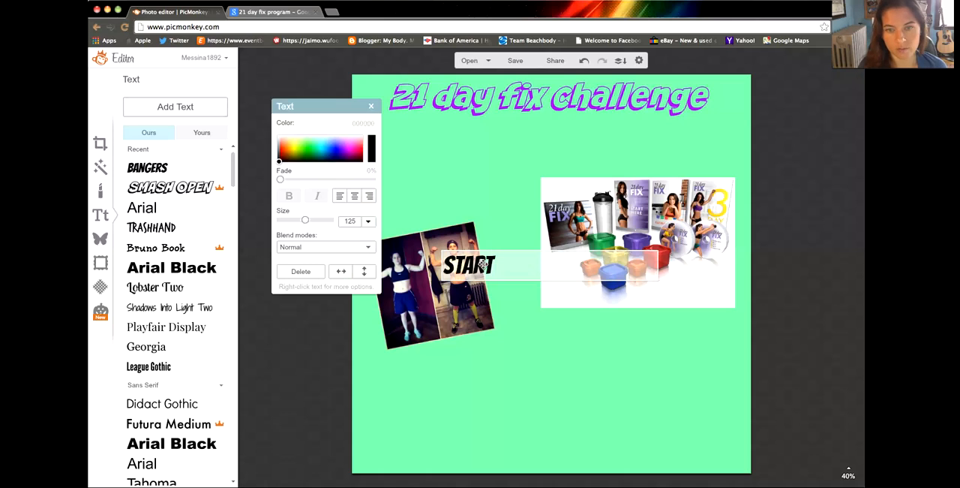
text( FRIDAYS)
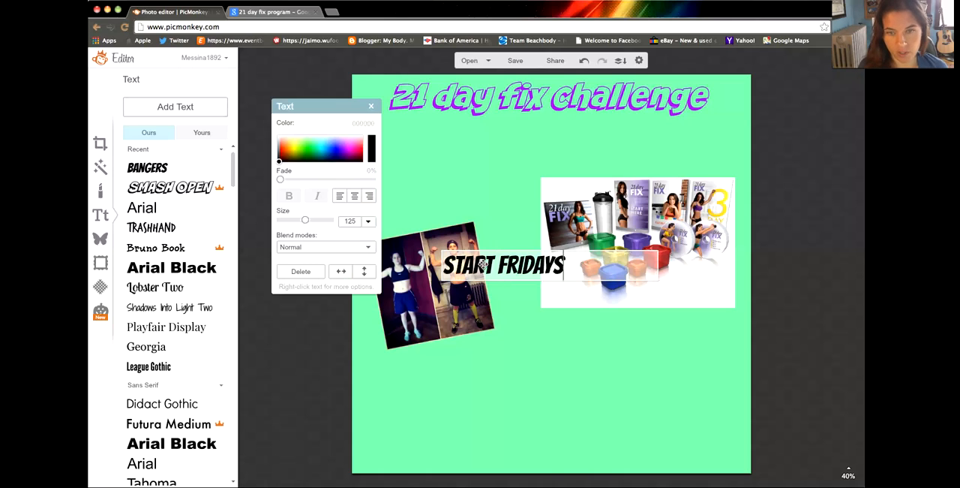
key(BackSpace)
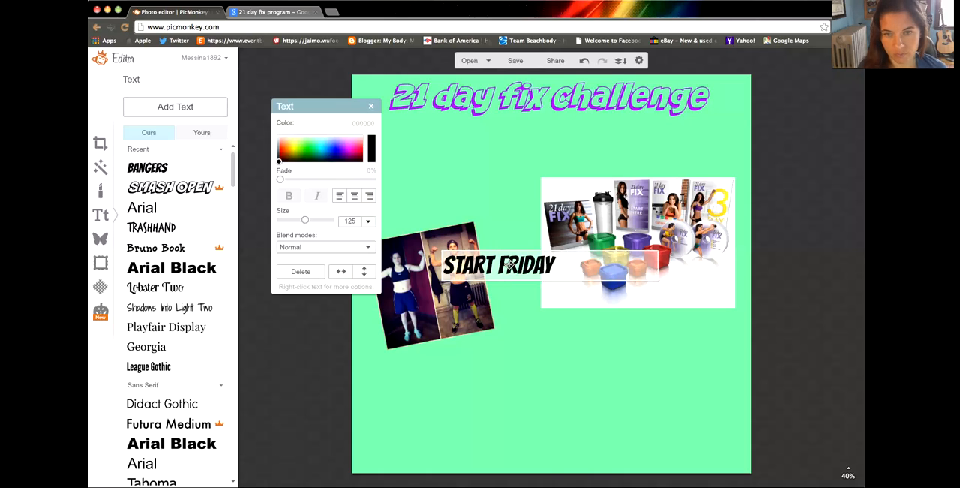
text(S)
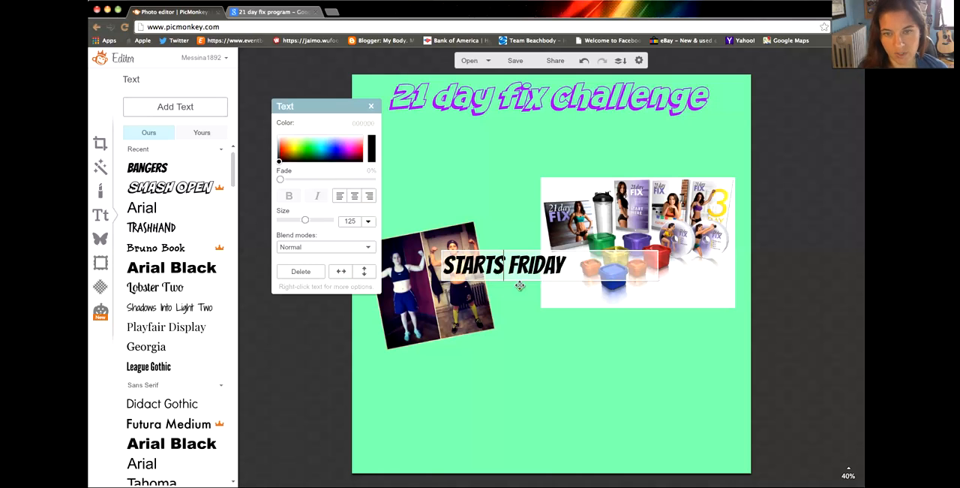
Step: Recolor the "STARTS FRIDAY" text bluish purple and center it directly below the title
click(530, 301)
double_click(523, 273)
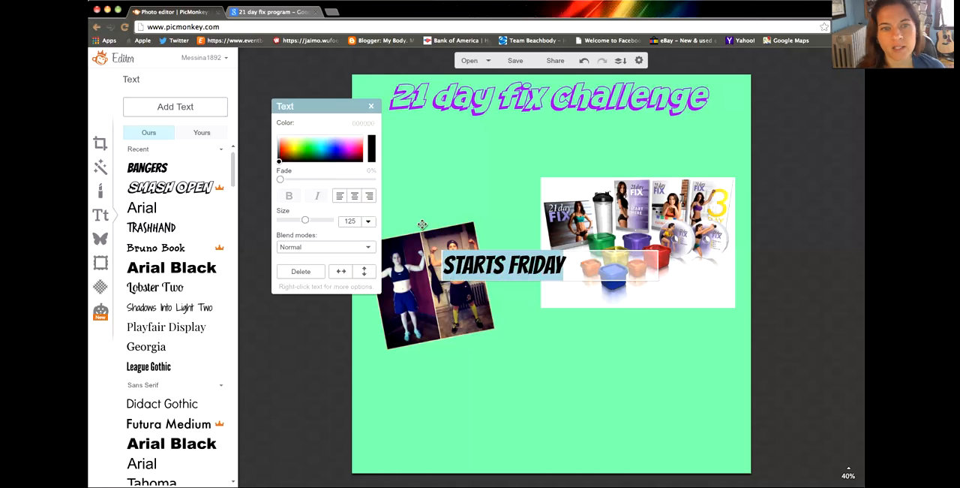
drag(307, 152, 341, 148)
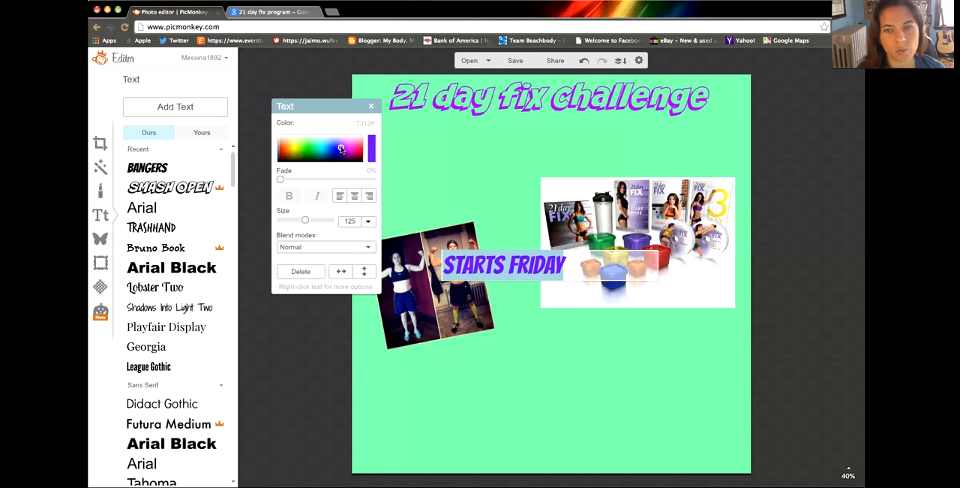
click(517, 346)
drag(506, 265, 526, 136)
click(510, 225)
Step: Move the before-and-after photo up so it sits level with the product image
click(449, 267)
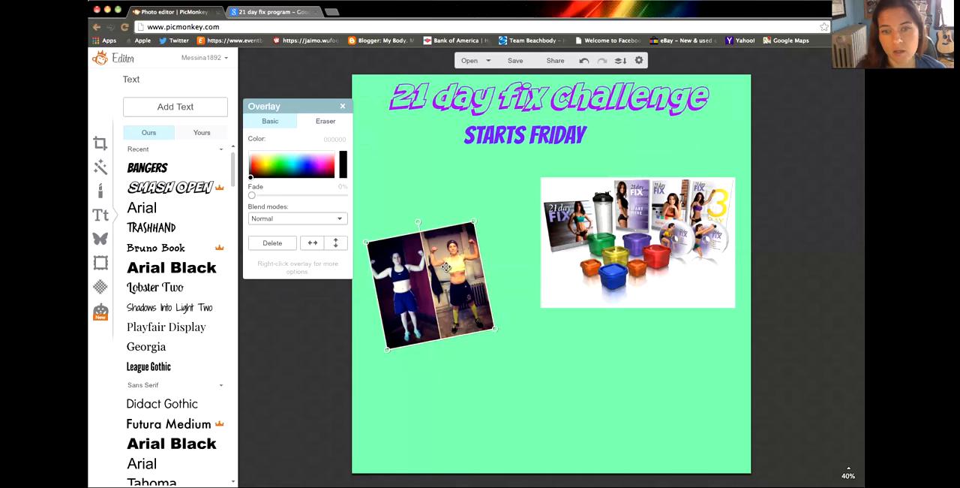
drag(446, 273, 446, 236)
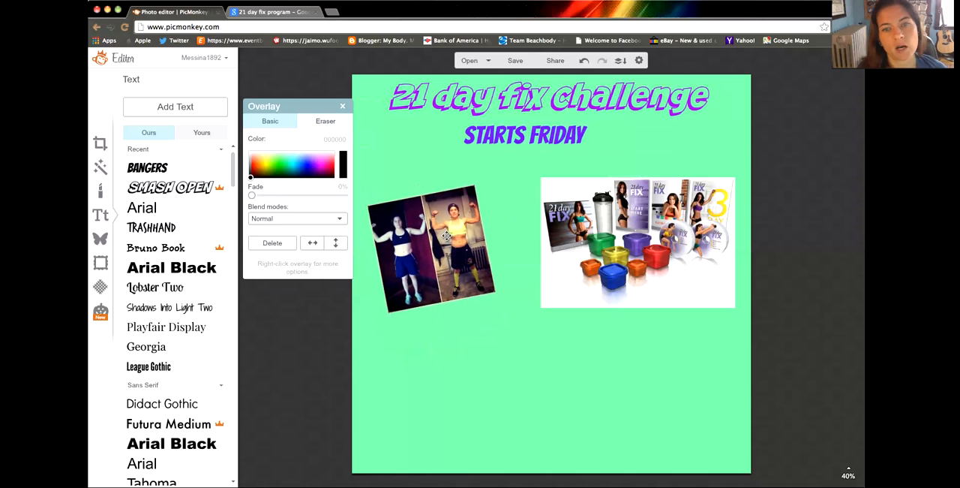
click(464, 392)
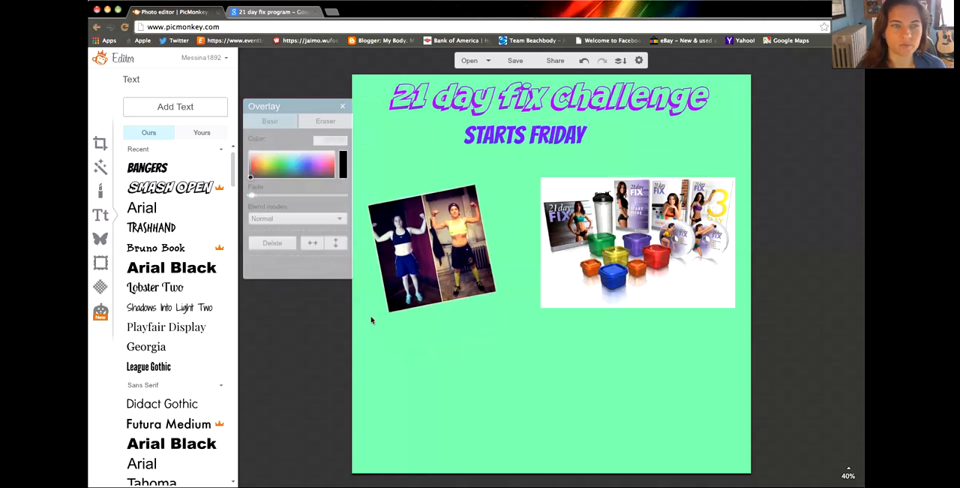
Step: Add a text overlay in the Trashhand font reading "SUPPORT" and "ACCOUNTABILITY", separated by several spaces
click(156, 228)
click(167, 109)
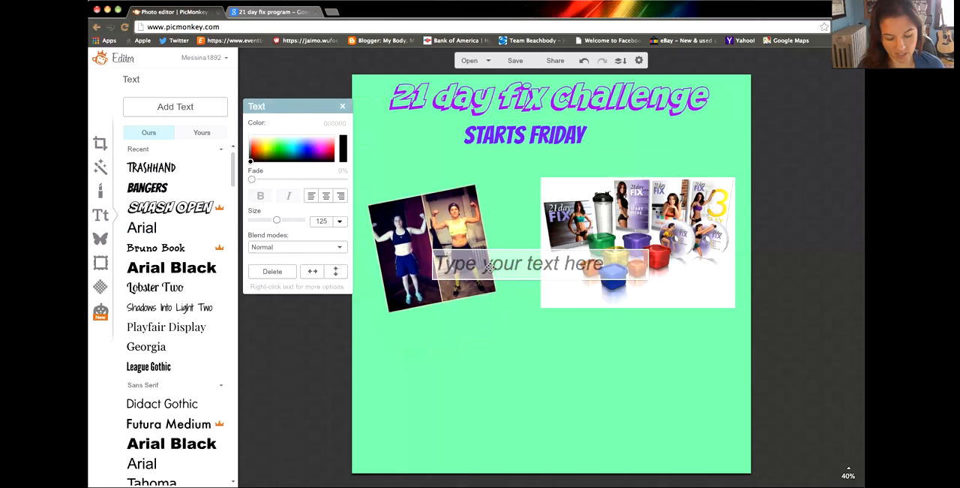
text(SUPPORT)
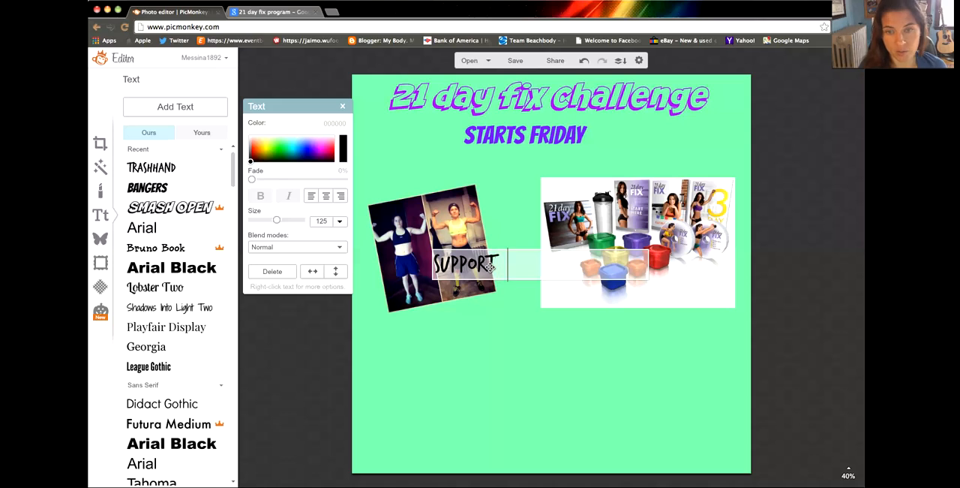
text(      ACCO)
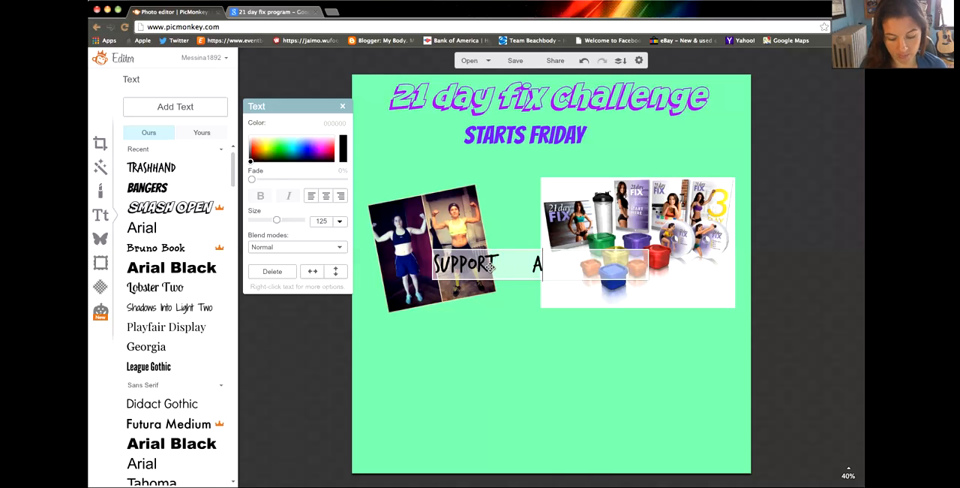
key(BackSpace)
text(COUNTABILITY)
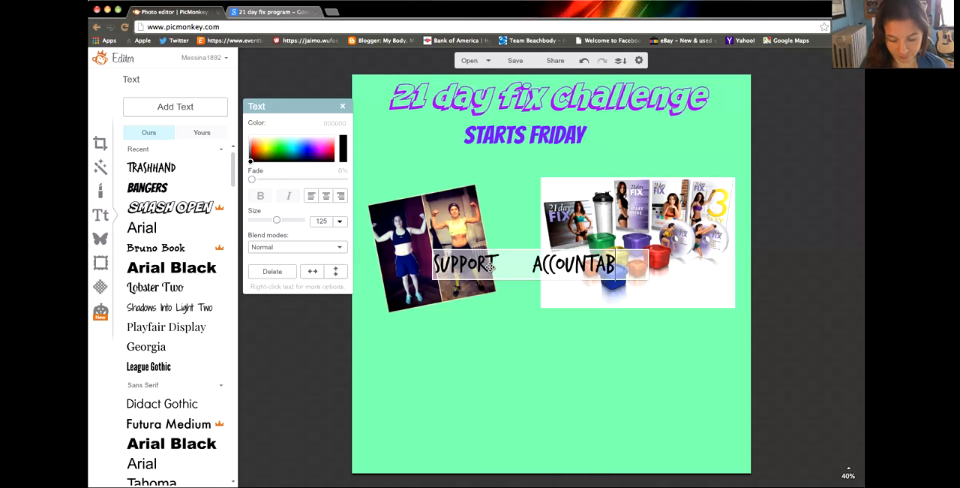
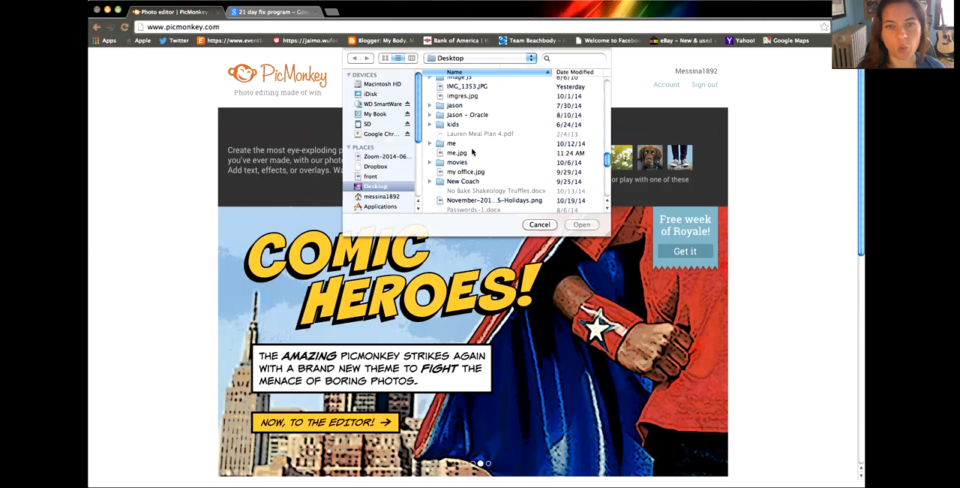
Step: Open me.jpg from the Desktop and apply a Blemish Fix to the face in the after photo
double_click(455, 153)
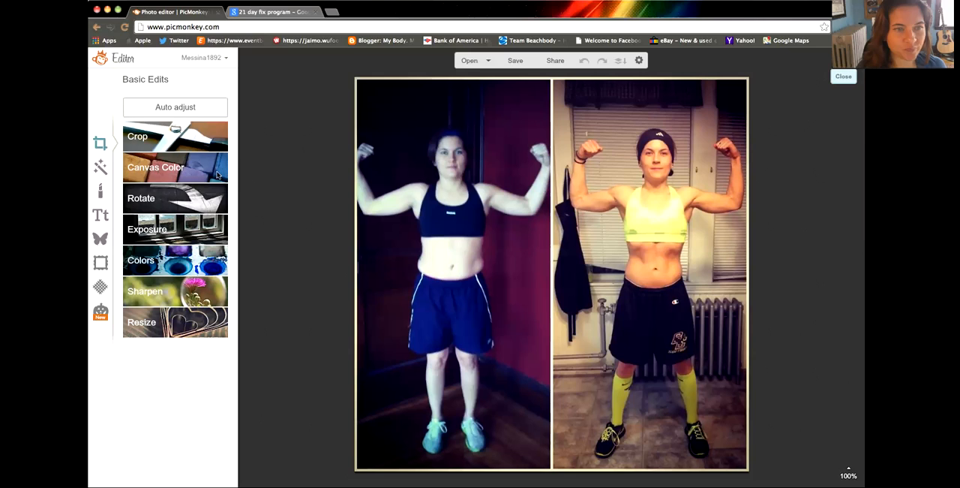
click(101, 194)
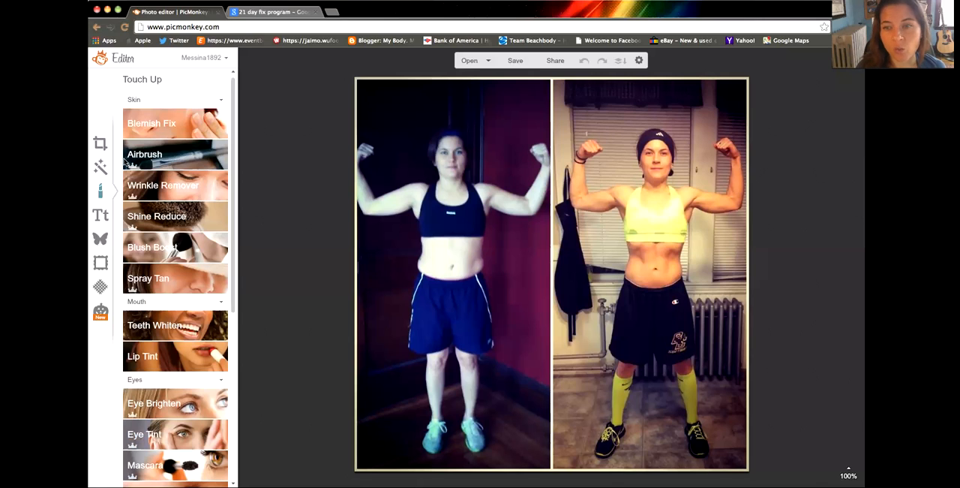
click(147, 131)
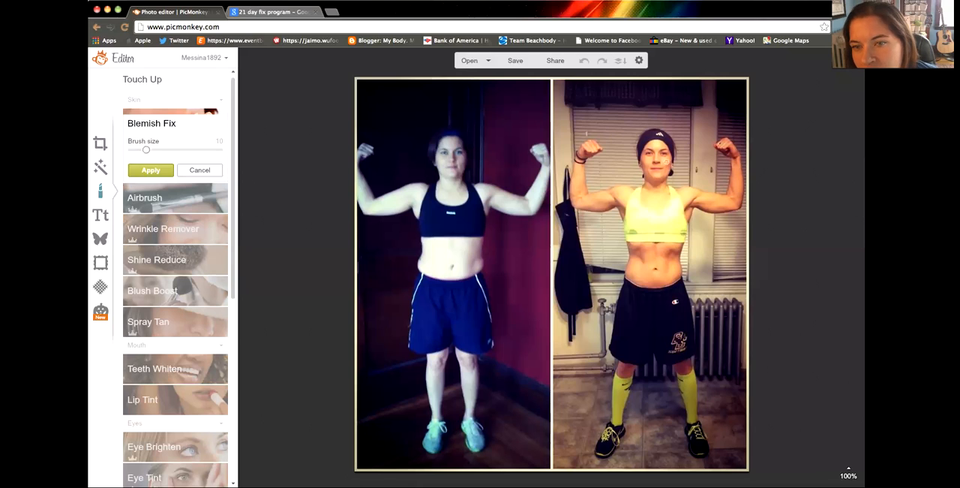
click(667, 160)
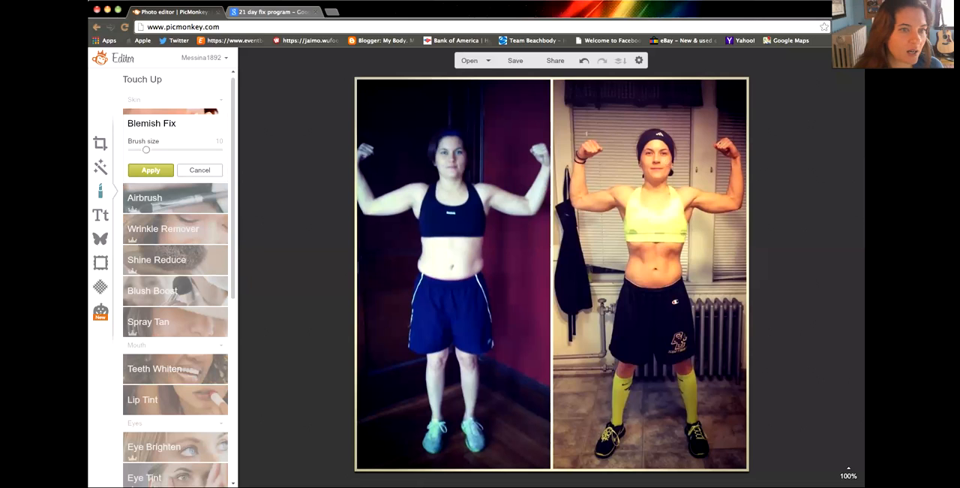
click(145, 170)
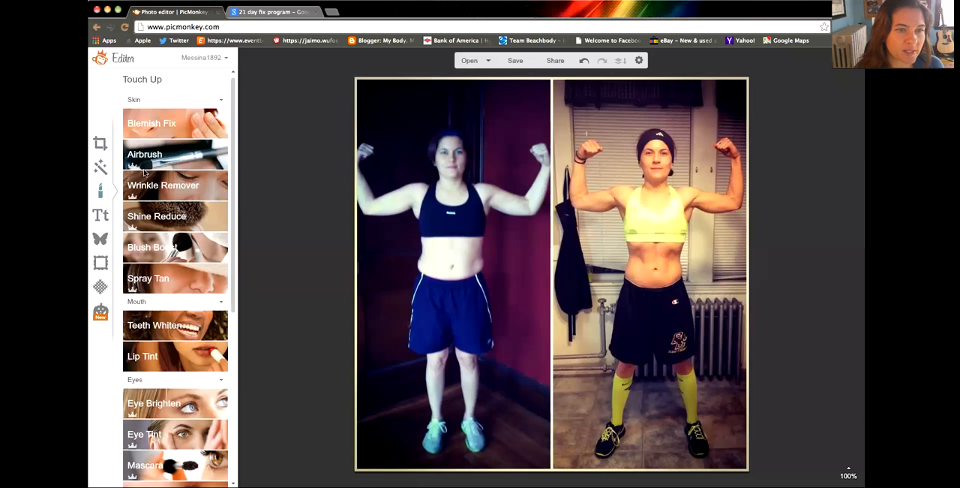
click(147, 159)
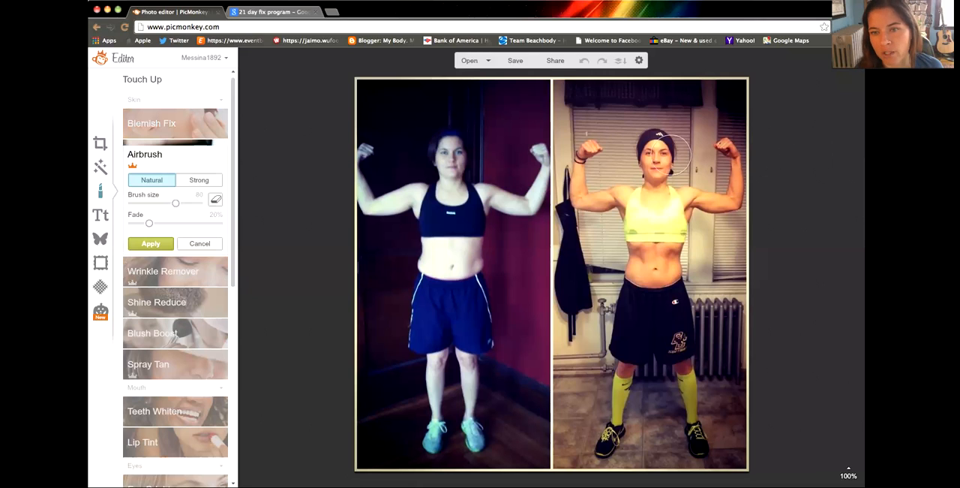
drag(663, 156, 653, 168)
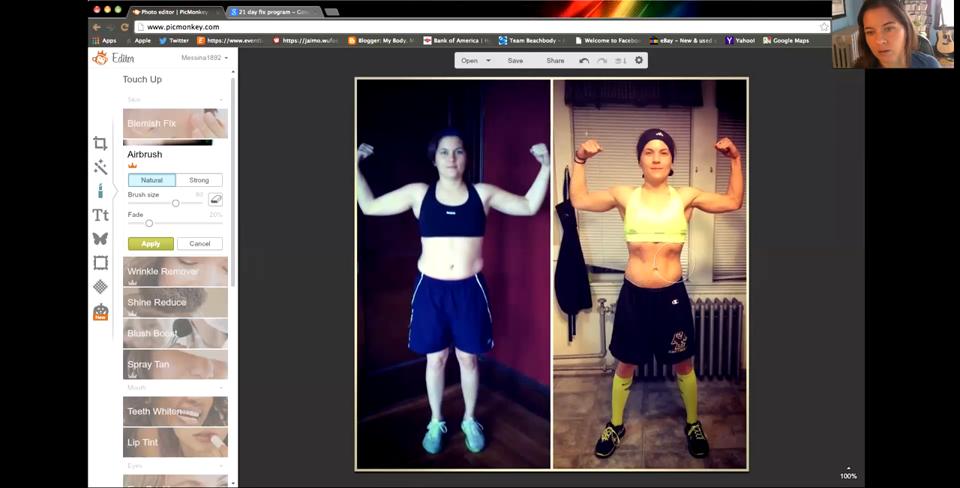
click(197, 244)
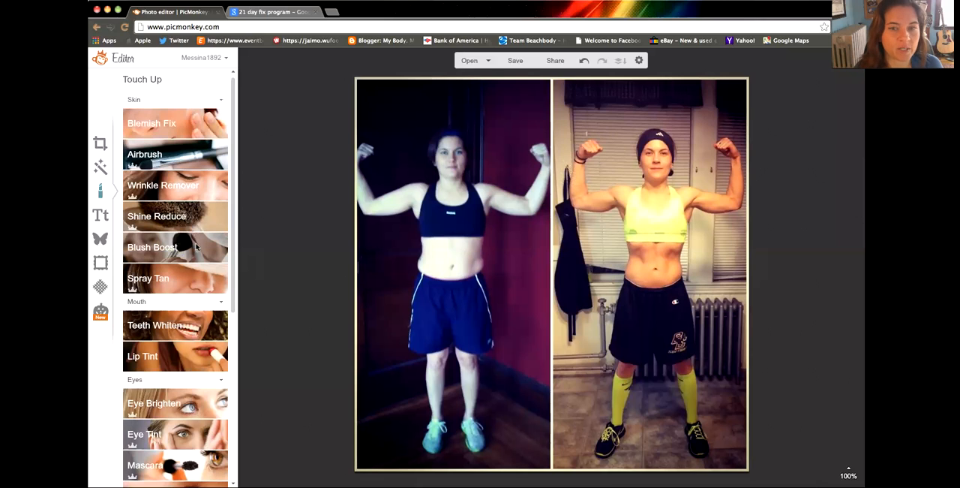
click(182, 190)
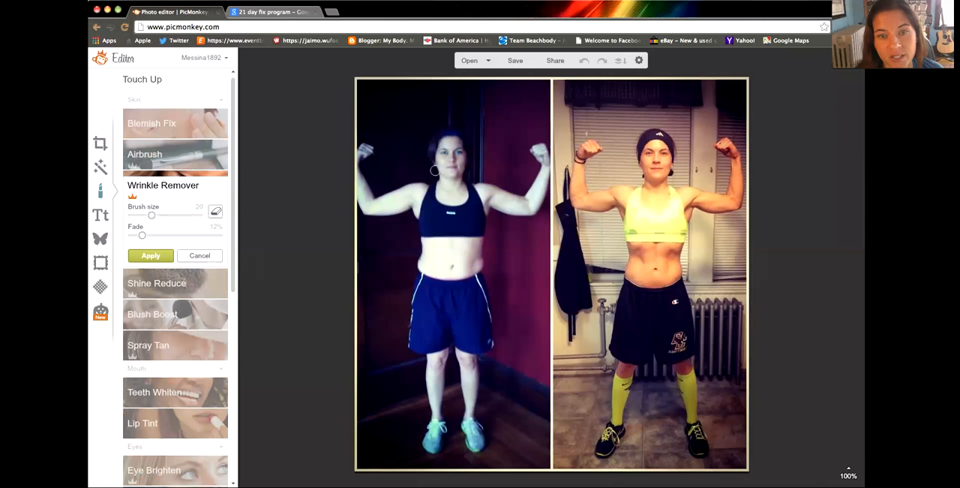
drag(456, 164, 460, 164)
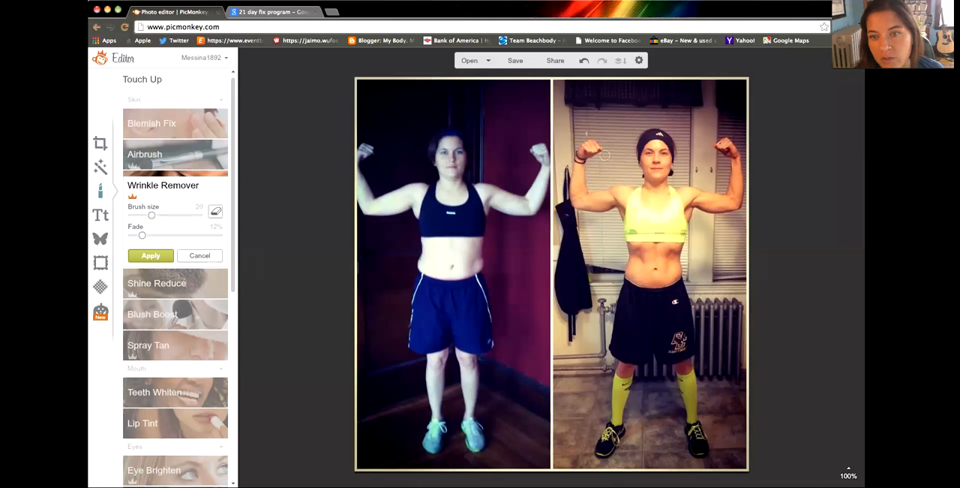
click(199, 256)
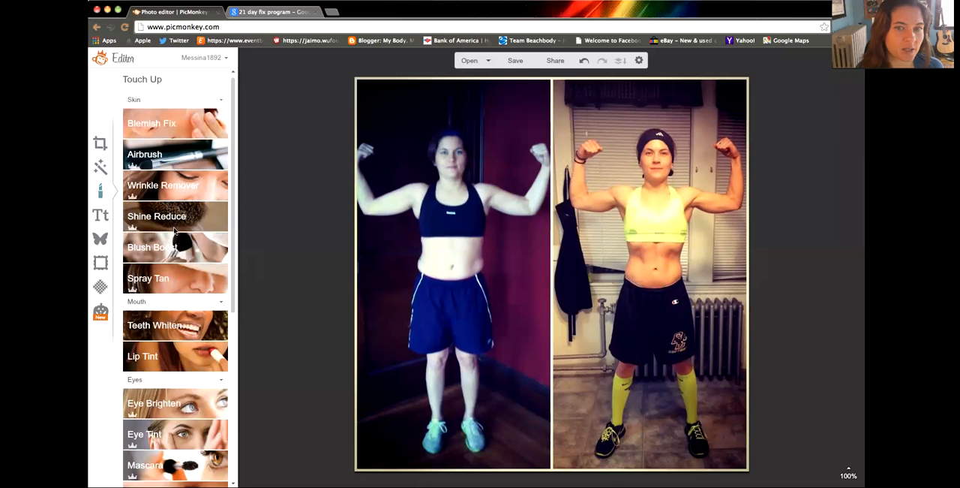
click(196, 395)
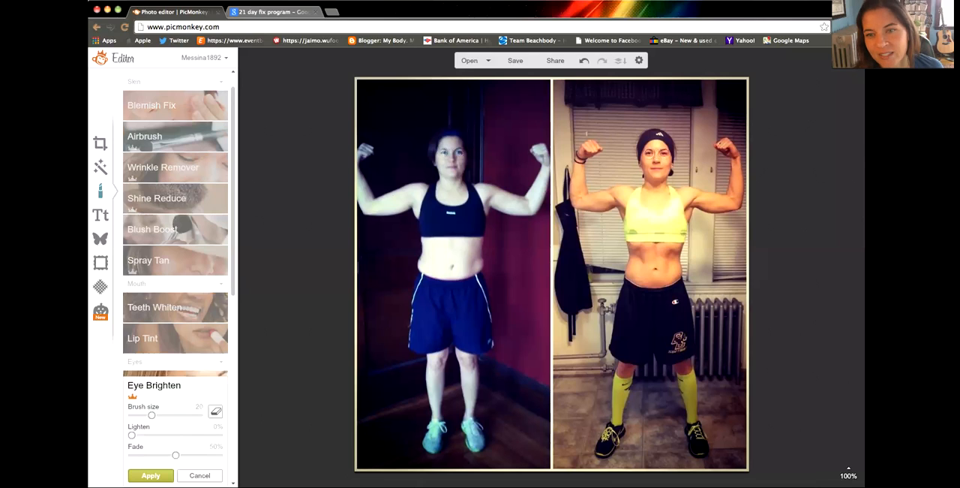
click(151, 475)
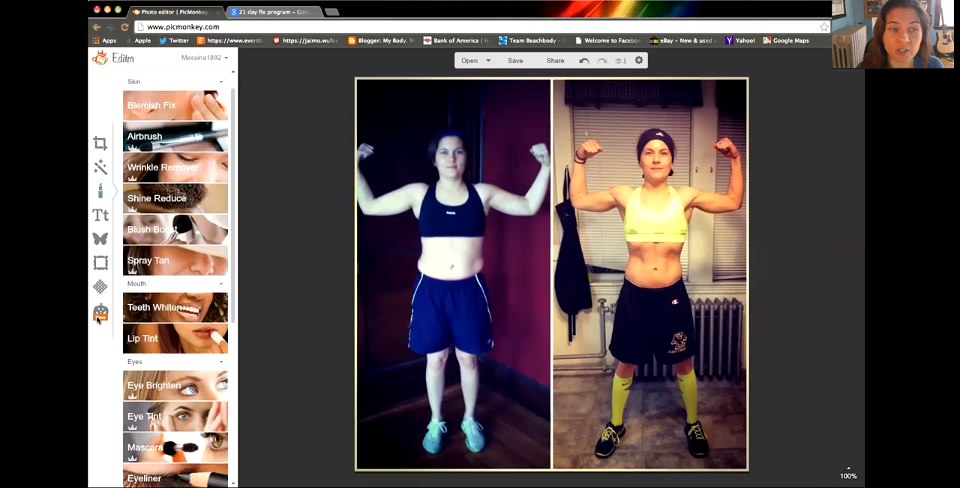
Step: Apply a Craft Scissors frame around the photo with a black scalloped border and a green background
click(101, 268)
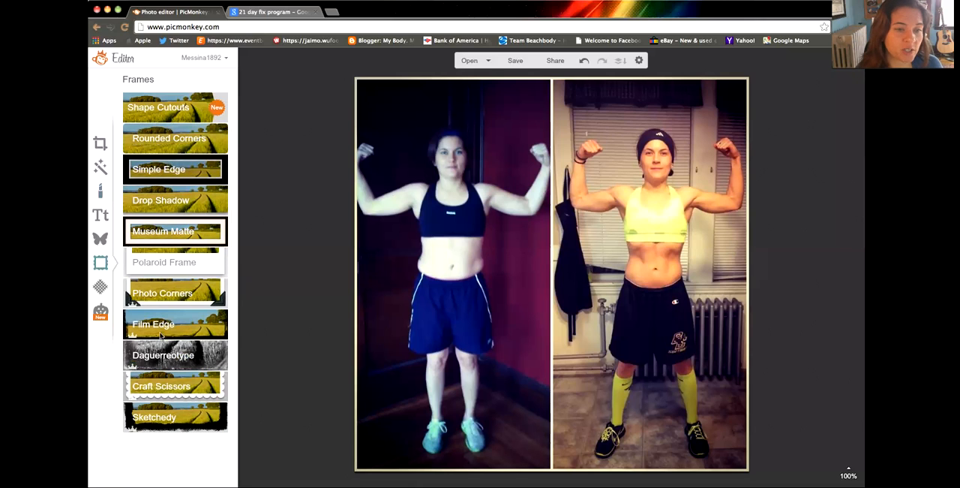
click(170, 387)
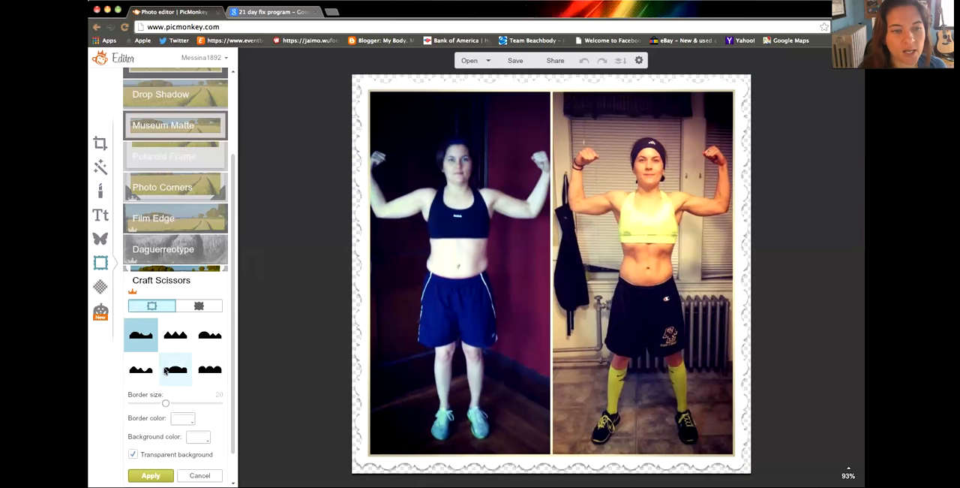
click(198, 306)
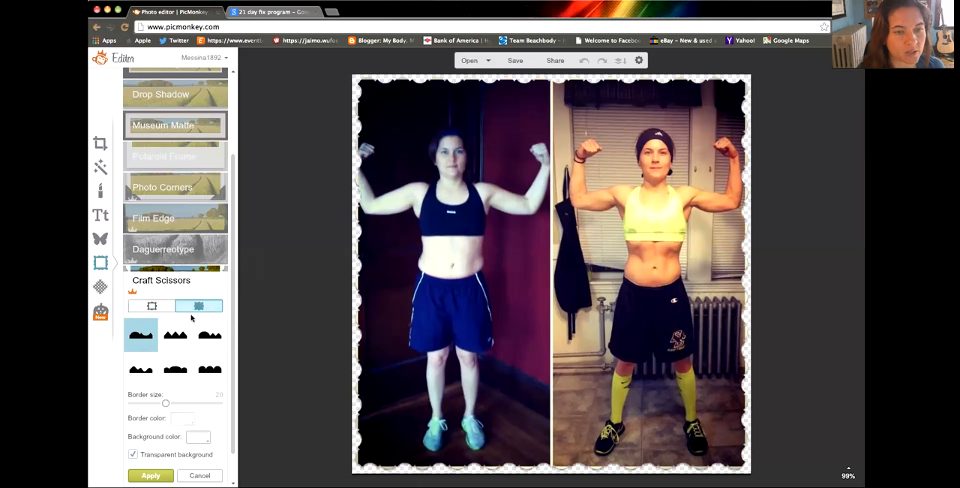
click(153, 306)
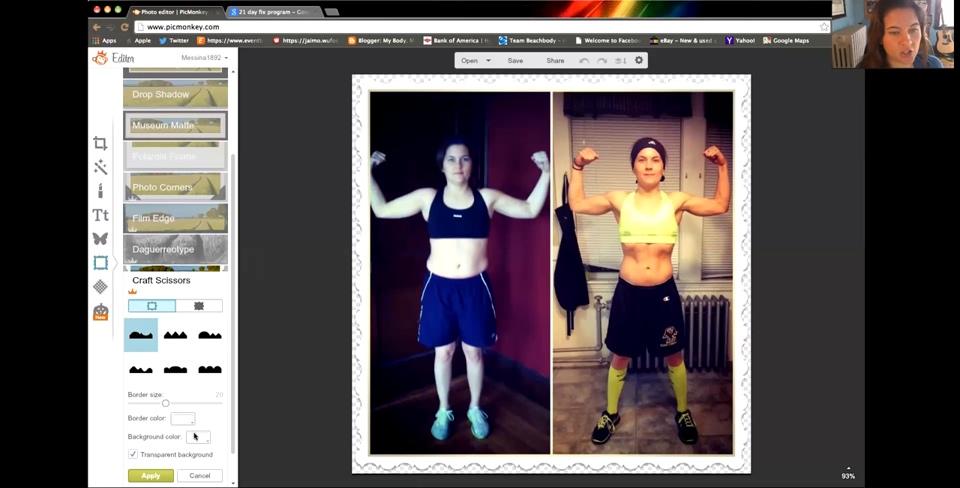
click(196, 435)
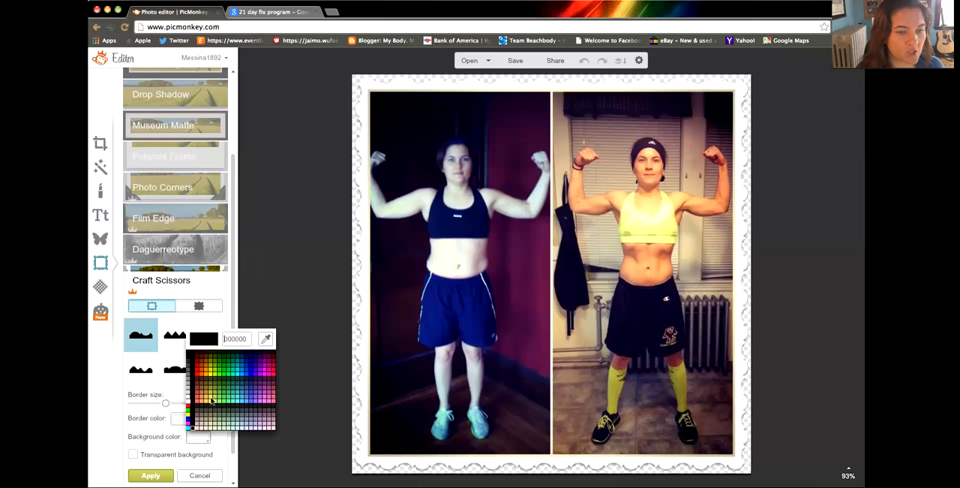
click(224, 400)
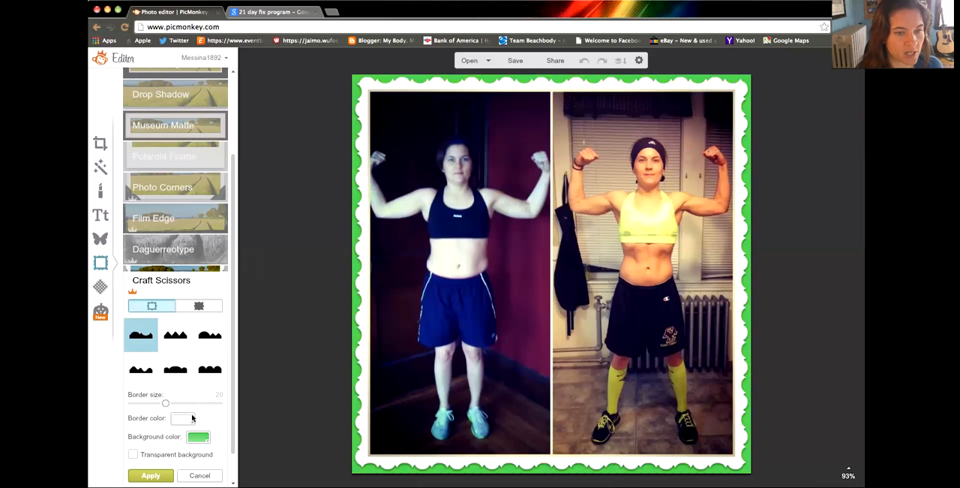
click(188, 419)
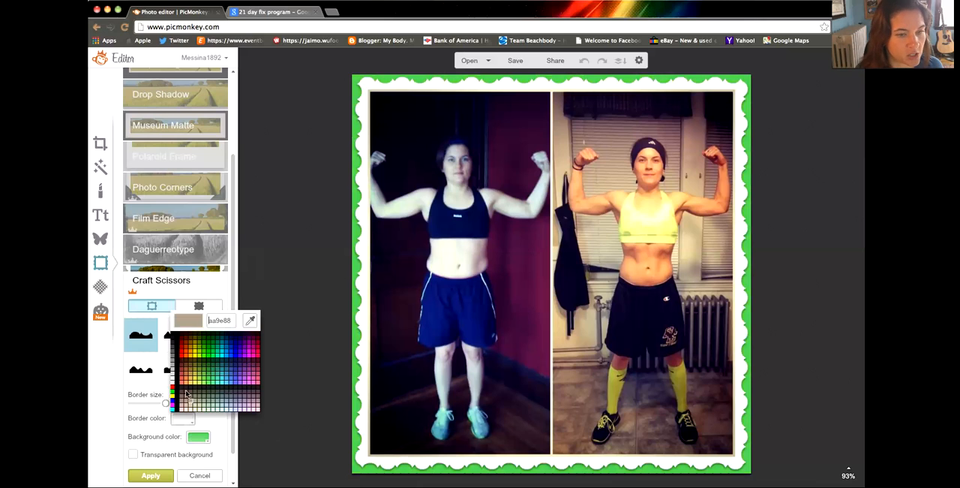
click(178, 389)
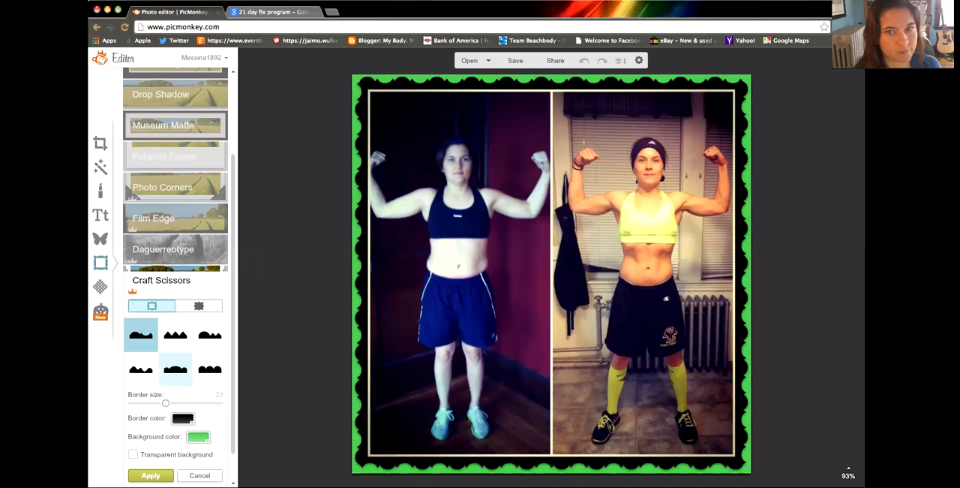
click(150, 475)
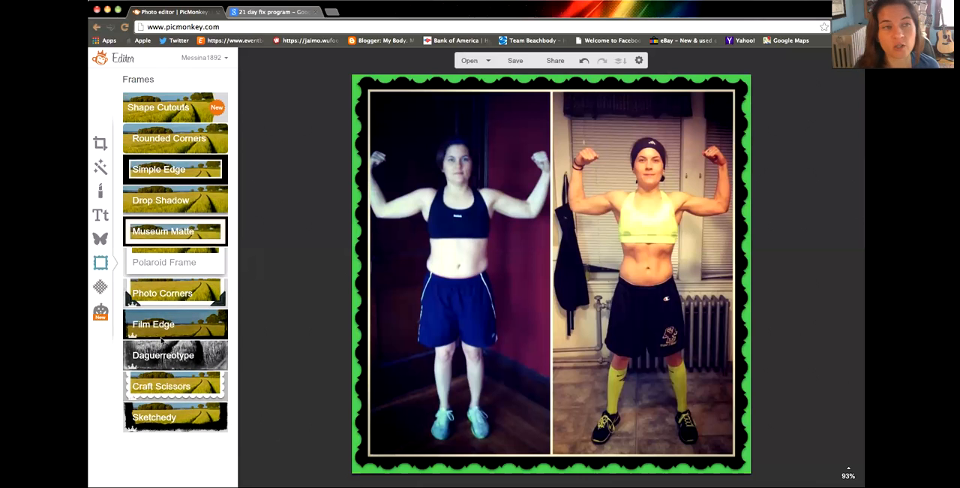
Step: Add a yellow outlined star overlay from the Royale stars and place it beside the head at the top of the before photo
click(102, 240)
scroll(152, 250, down, 5)
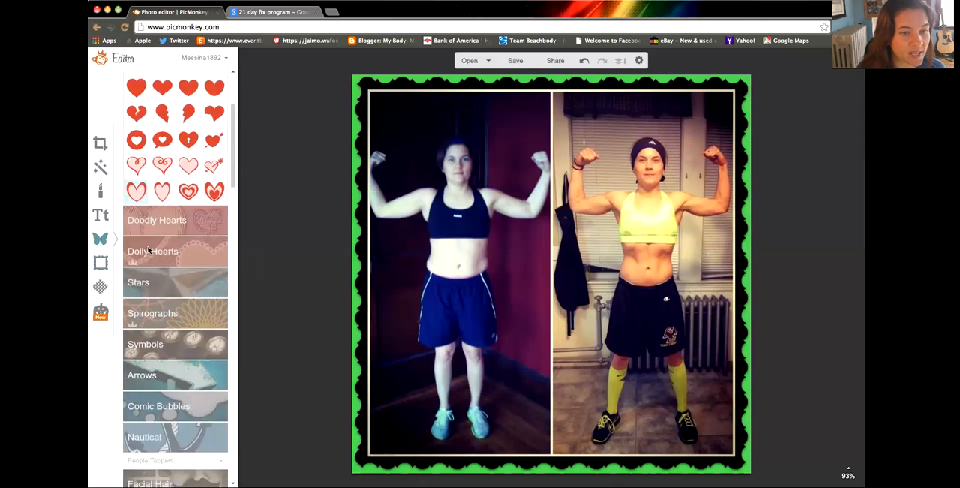
click(165, 231)
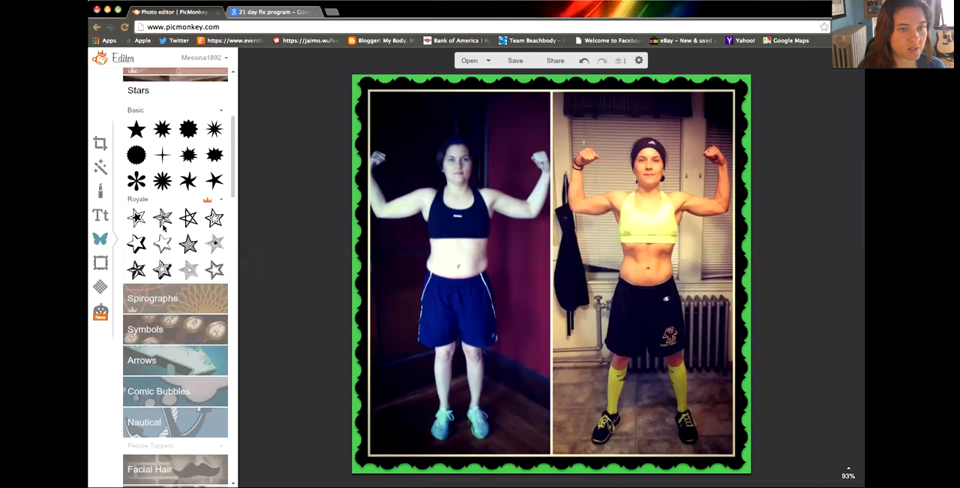
drag(386, 190, 498, 257)
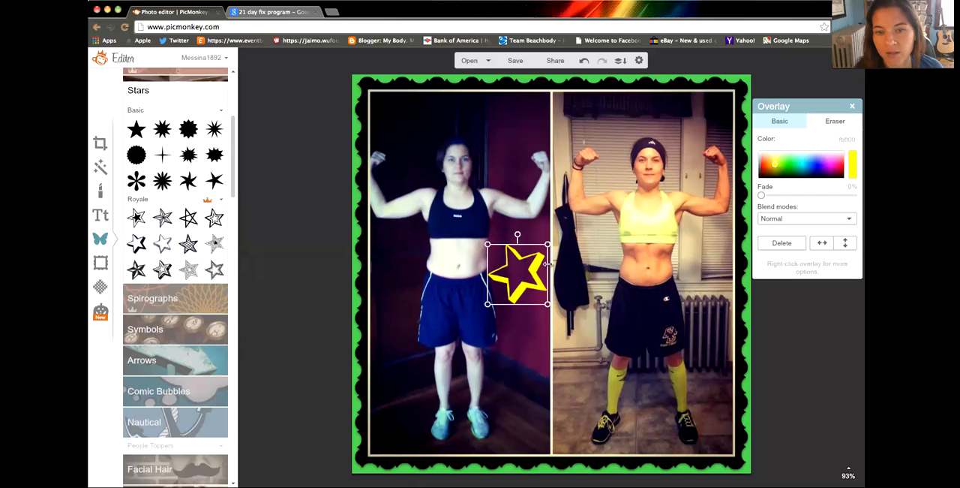
drag(523, 265, 515, 114)
click(488, 259)
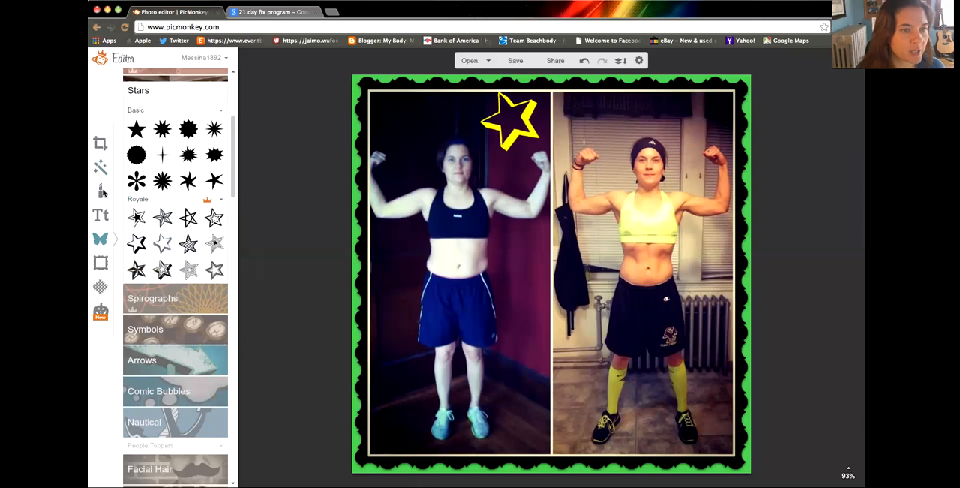
Step: Add a text overlay reading "amazing transformation" in the Smash Open font across the middle of the photo
click(102, 215)
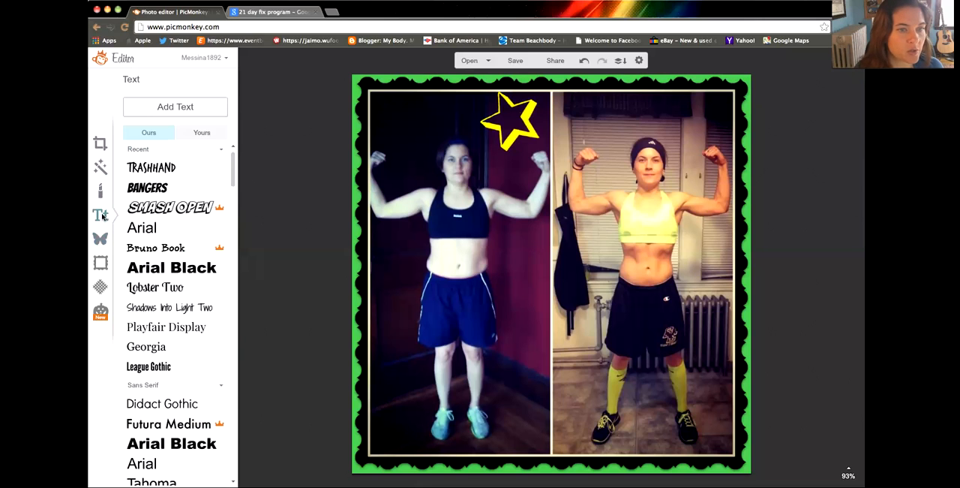
click(152, 208)
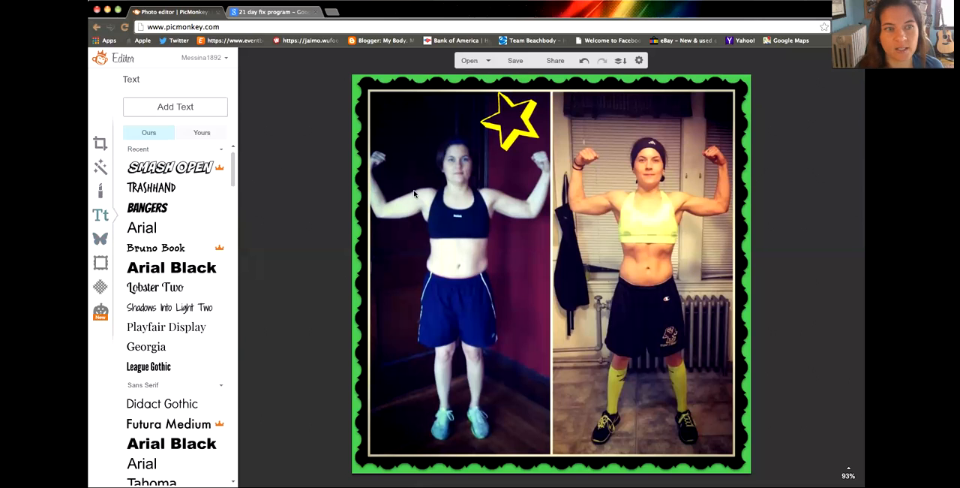
click(211, 110)
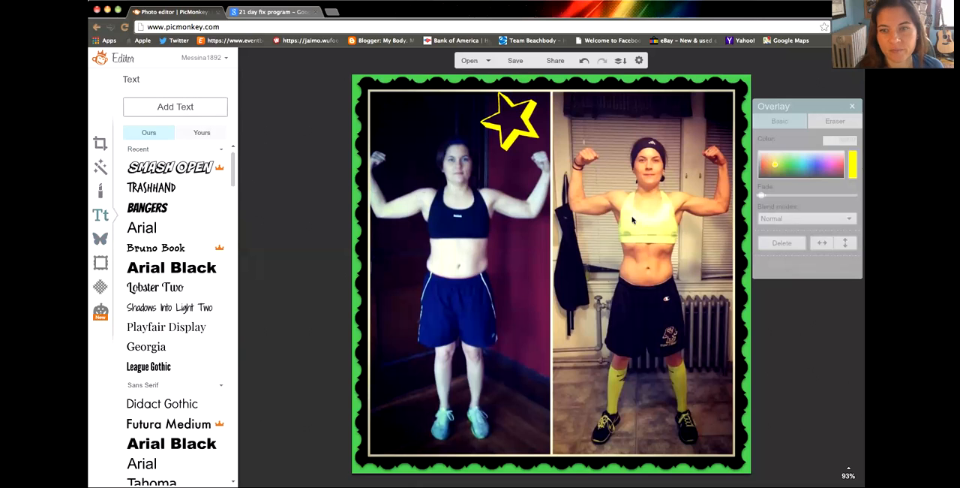
click(582, 283)
text(amazing tra)
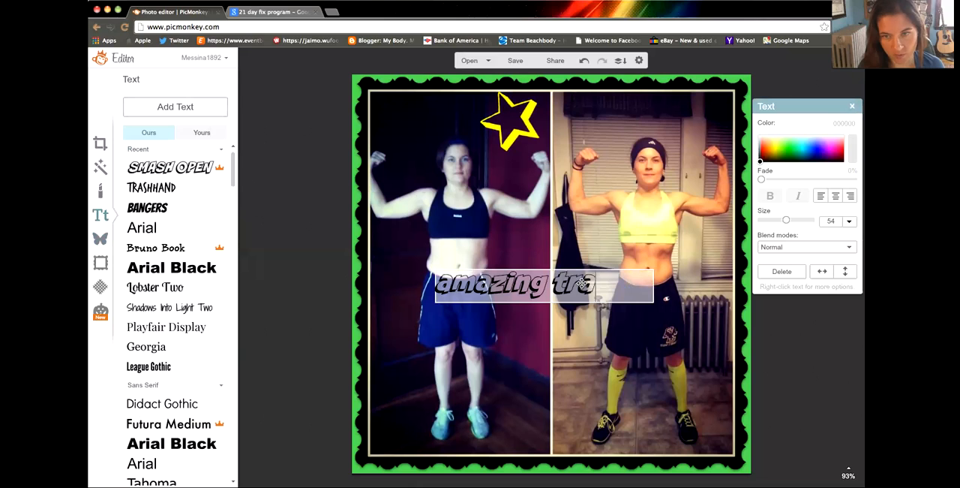
text(nsformation)
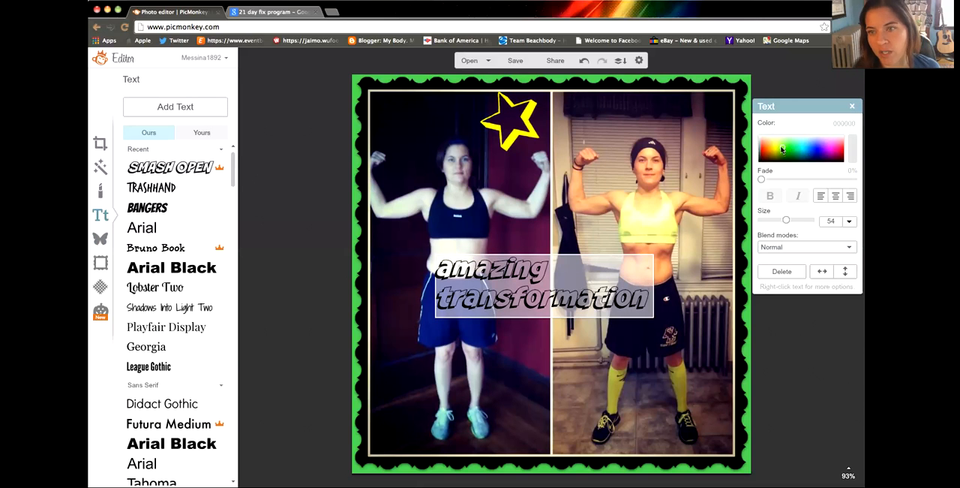
Step: Recolor the "amazing transformation" text yellow
click(658, 274)
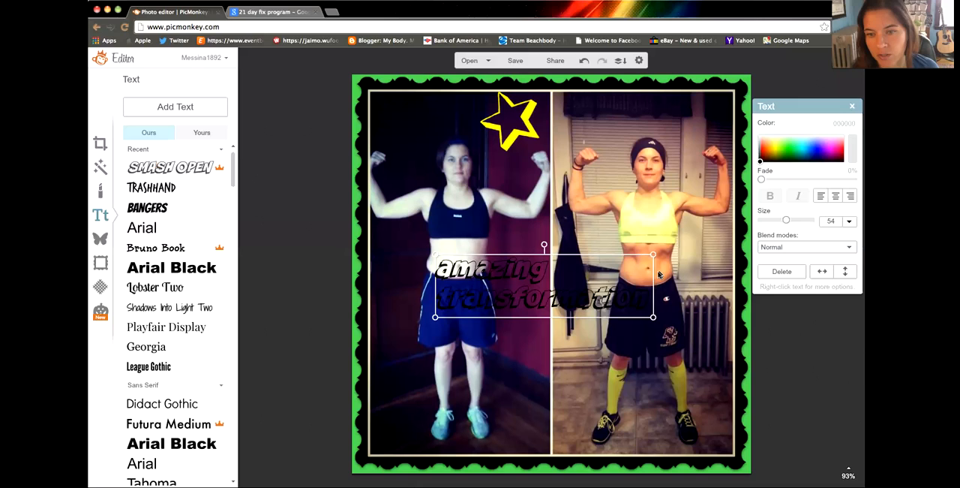
double_click(649, 274)
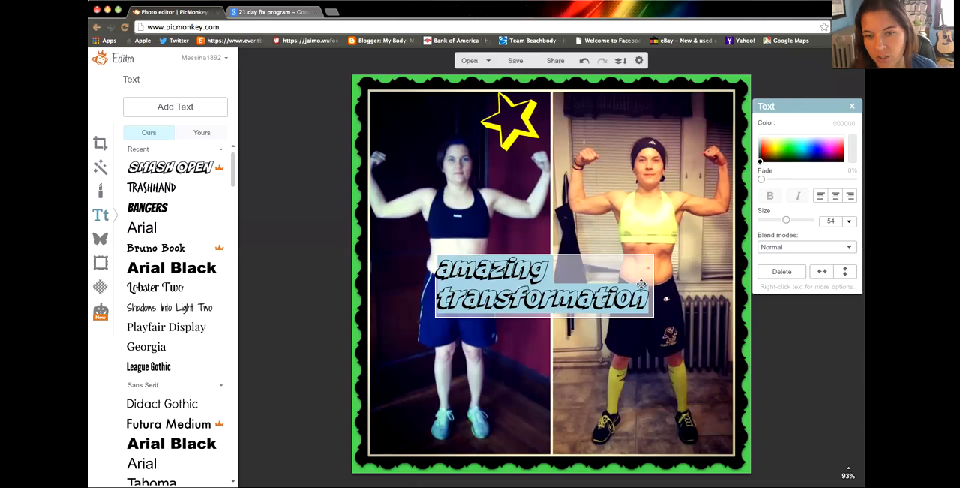
click(794, 147)
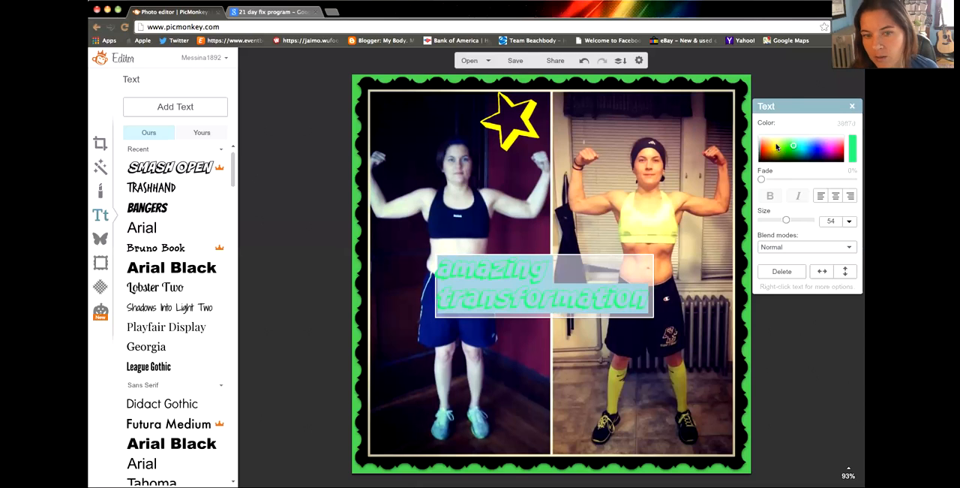
click(777, 145)
click(670, 245)
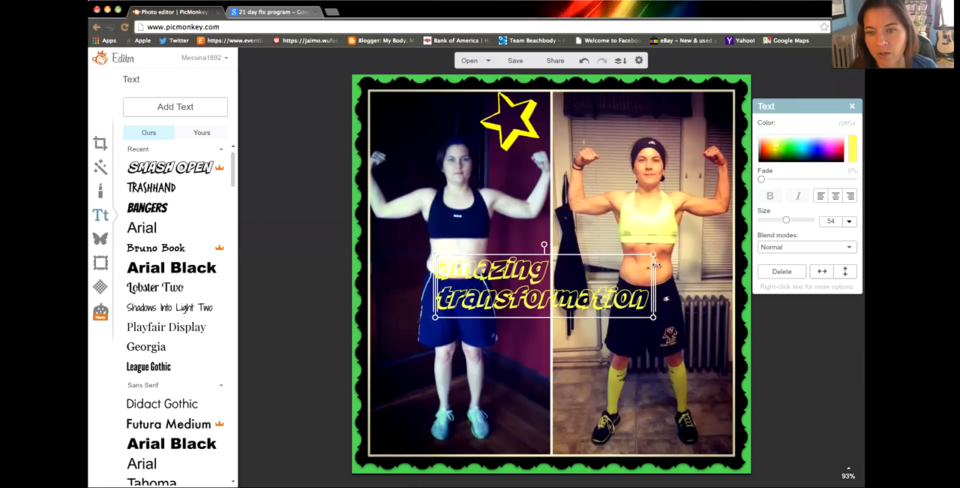
Step: Widen the "amazing transformation" text onto a single line and tilt it upward to the right across the legs in both photos
drag(655, 264, 793, 267)
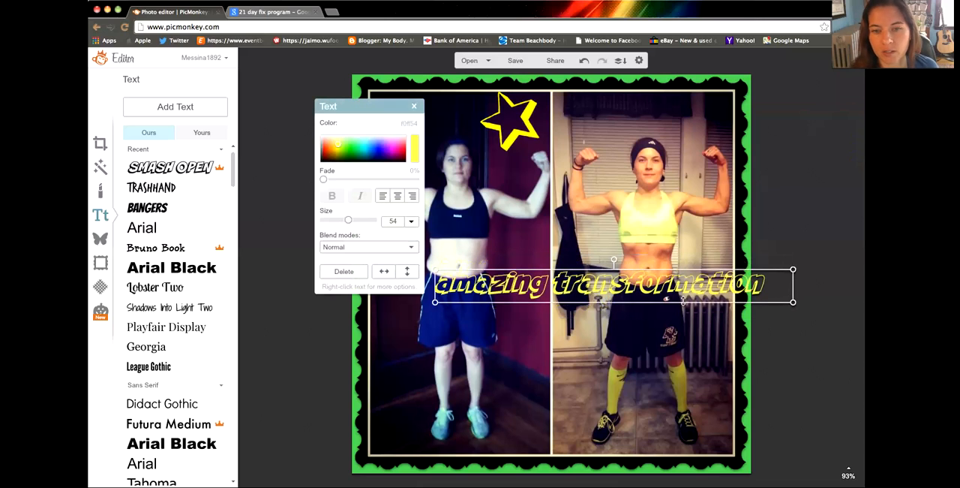
drag(624, 282, 562, 349)
click(514, 324)
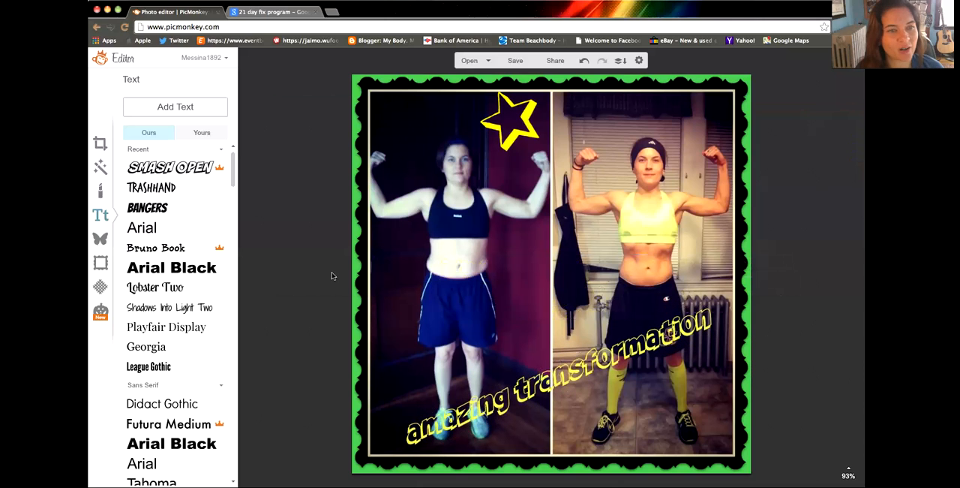
Step: Add the white starry sparkle overlay with the large twinkle, enlarge it and center it across the two photos
click(101, 240)
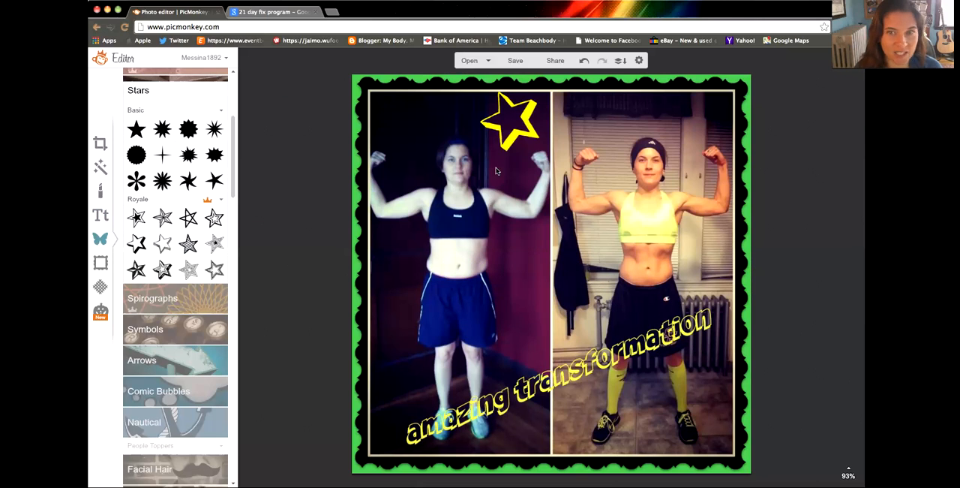
scroll(187, 356, down, 2)
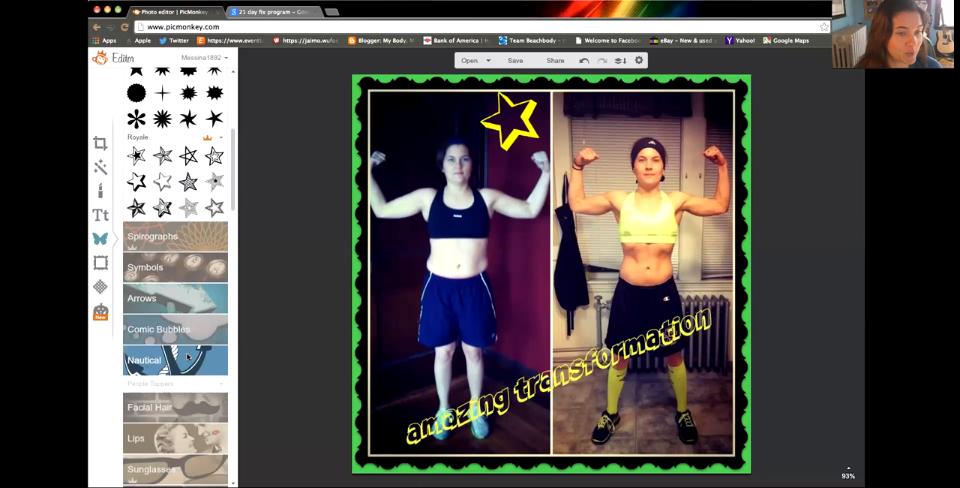
scroll(188, 356, down, 12)
scroll(187, 357, down, 6)
scroll(186, 199, down, 2)
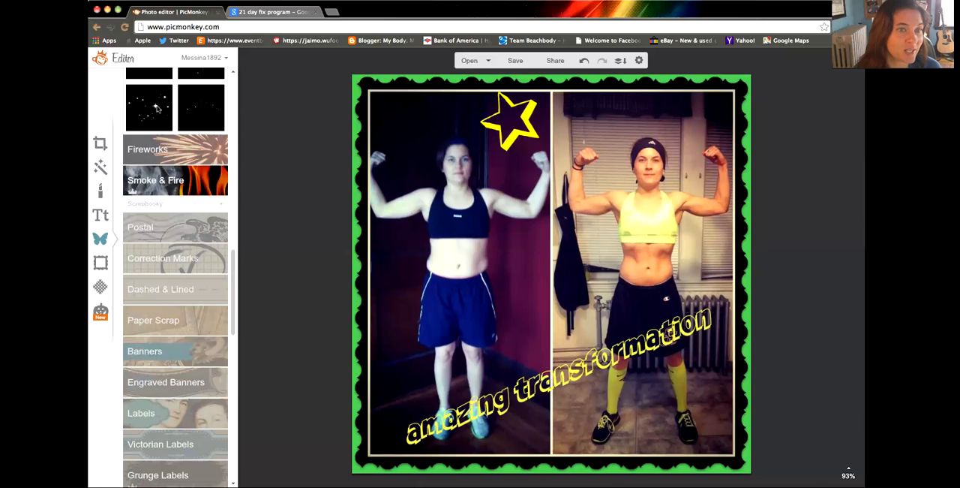
click(183, 114)
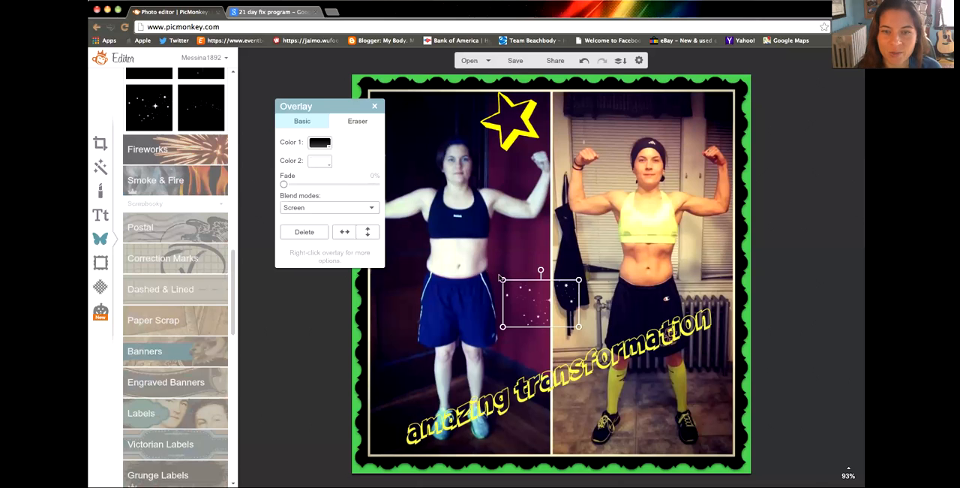
drag(502, 279, 346, 184)
drag(468, 253, 531, 264)
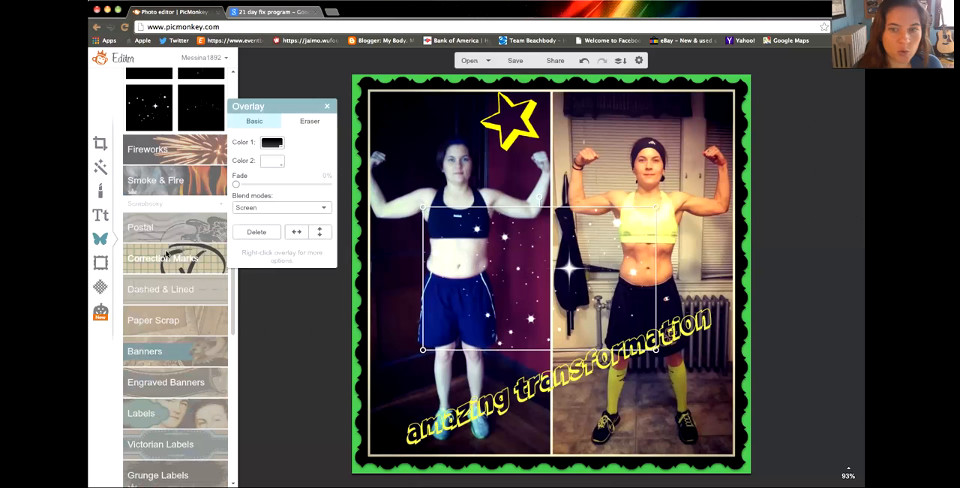
Step: Add a black wavy banner without folded ends, tilt it and place it across the upper-left corner of the before photo
click(190, 353)
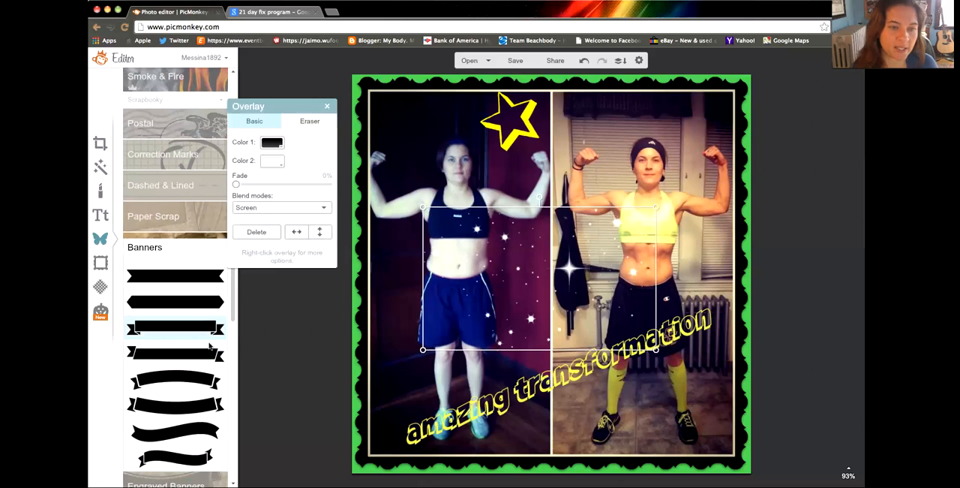
click(202, 431)
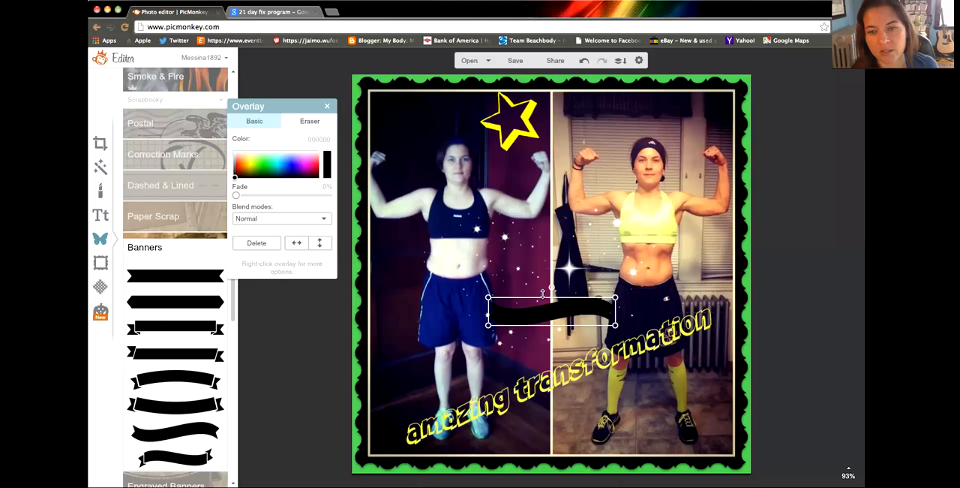
drag(552, 286, 416, 113)
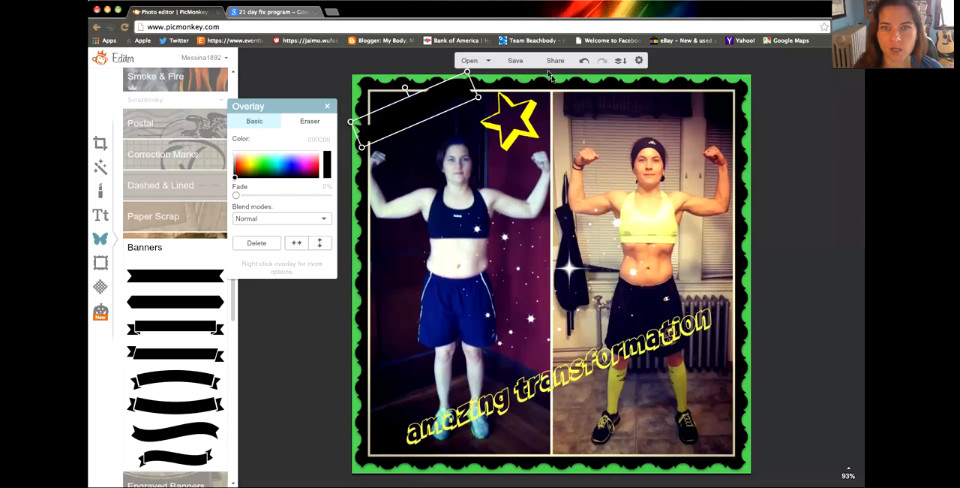
Step: Open the save settings for the decorated before-and-after image
click(517, 63)
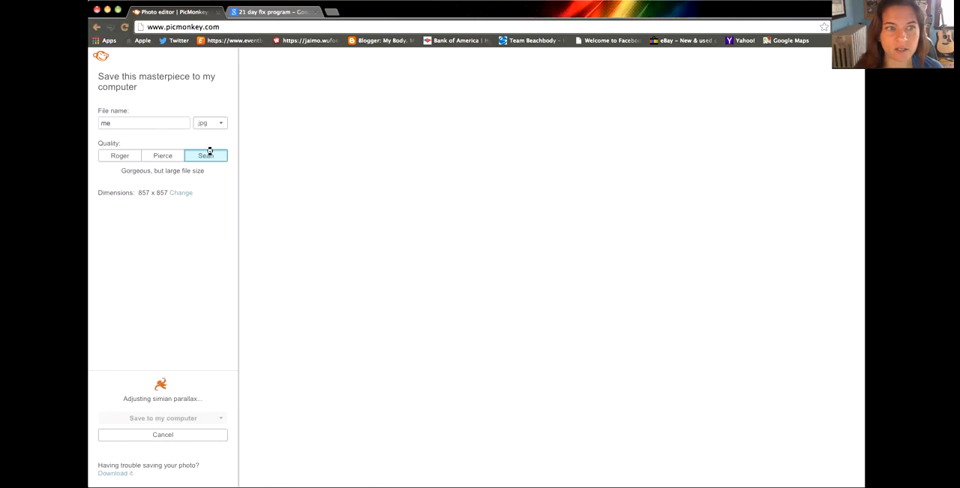